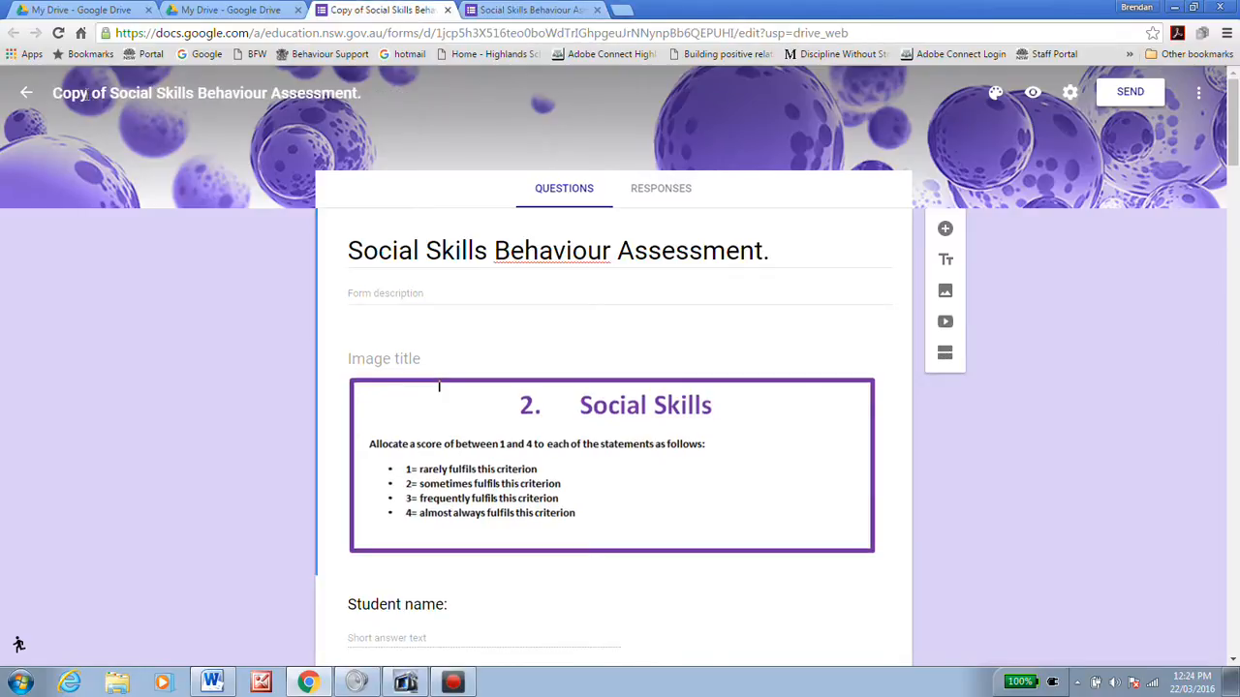
Step: Switch to the original Social Skills Behaviour Assessment form and preview it as respondents see it
left_click(87, 93)
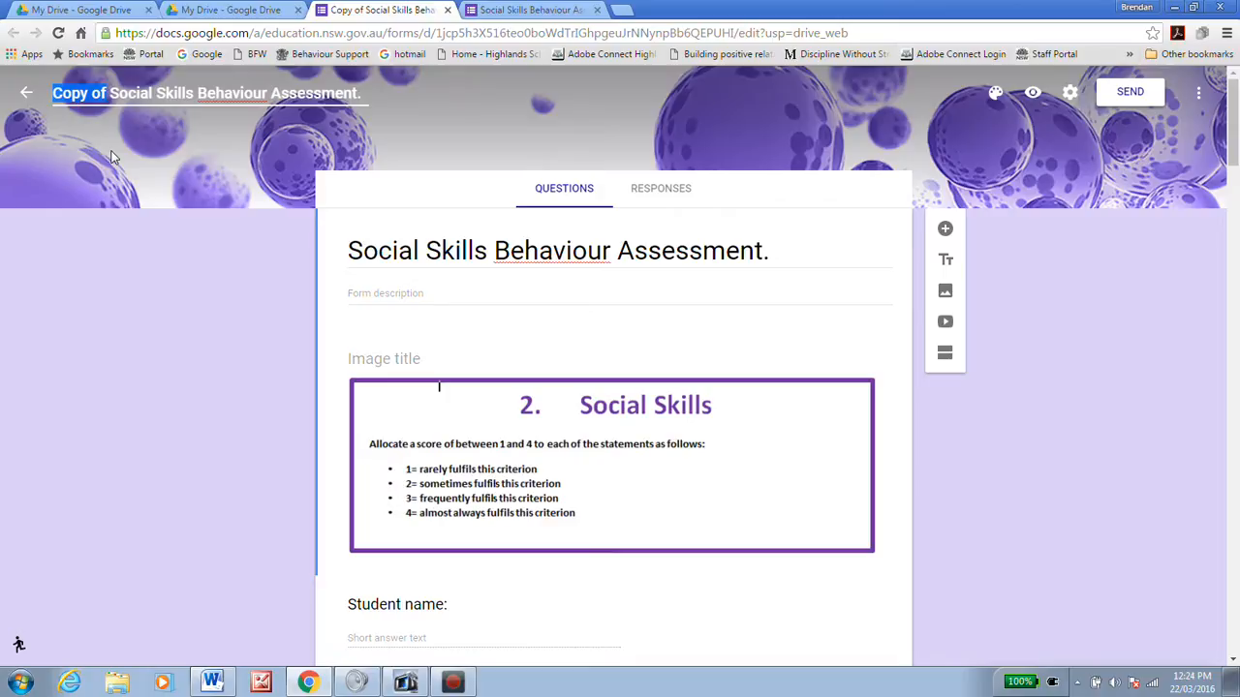
left_click(500, 12)
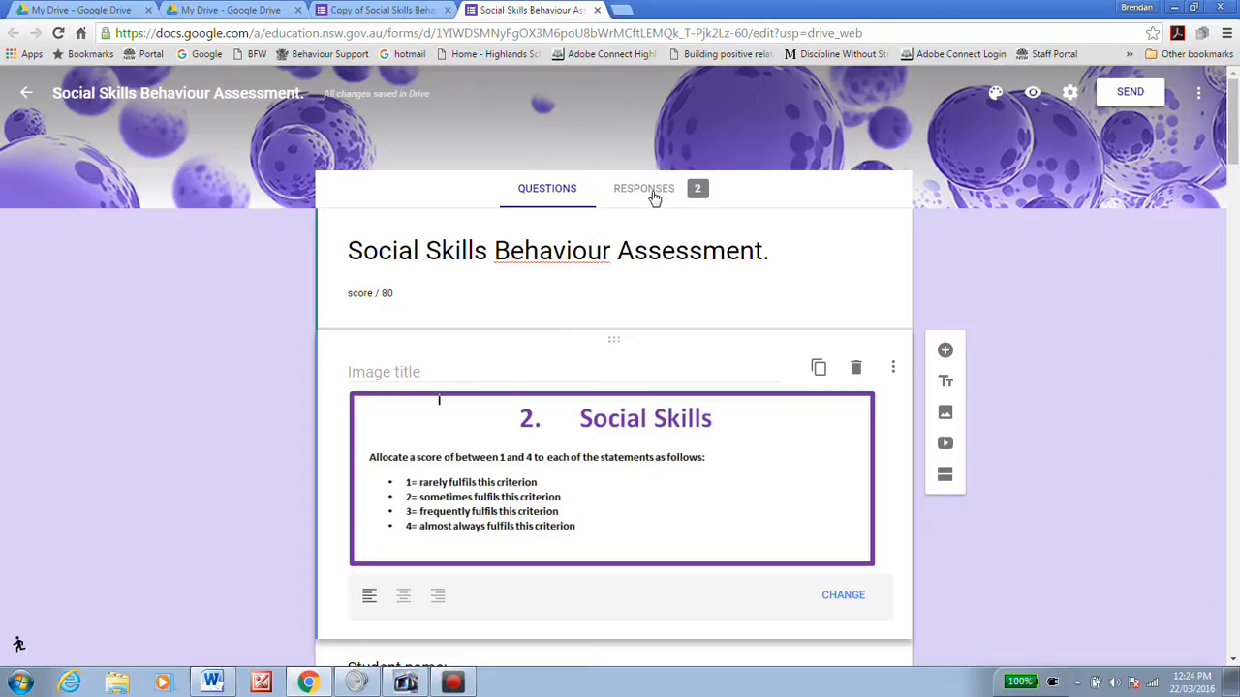
left_click(1033, 95)
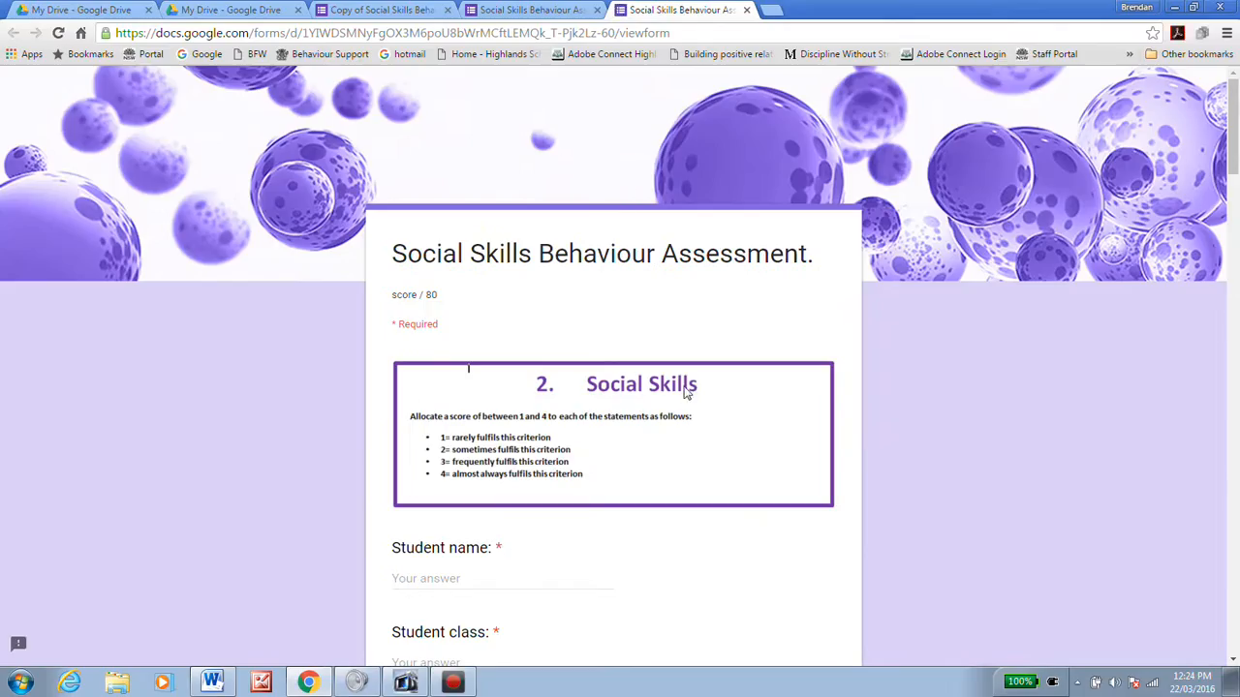
scroll(667, 401, "down", 3)
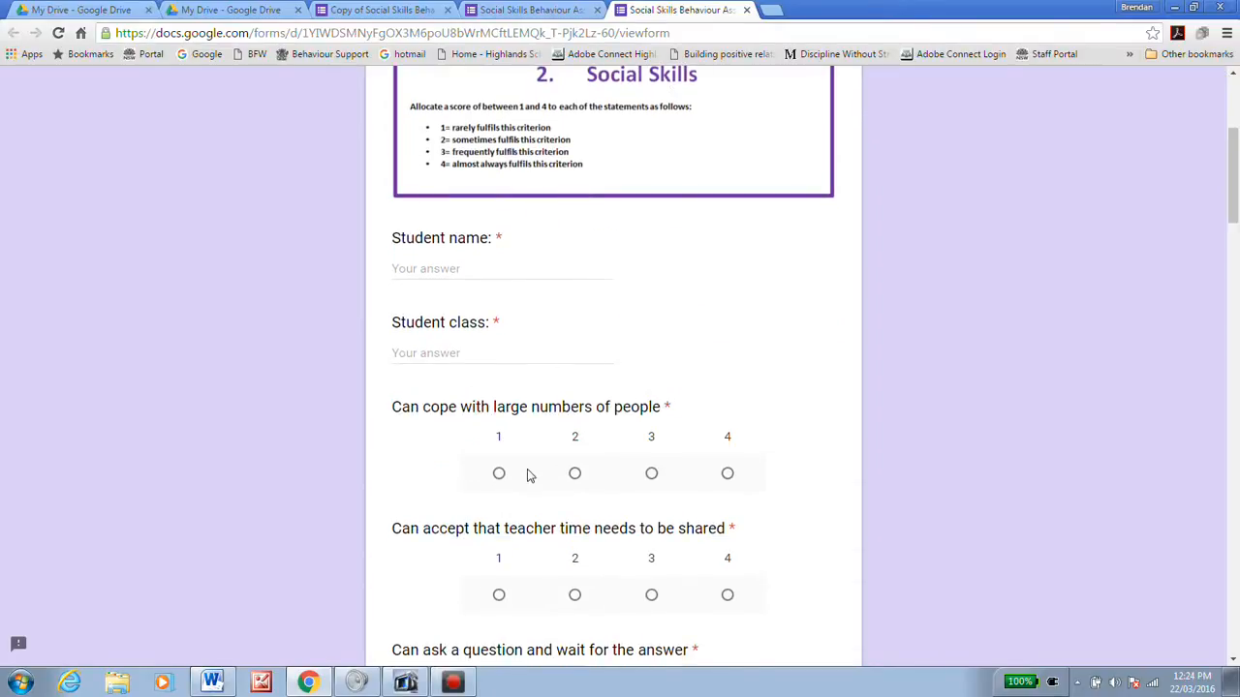
scroll(639, 475, "down", 4)
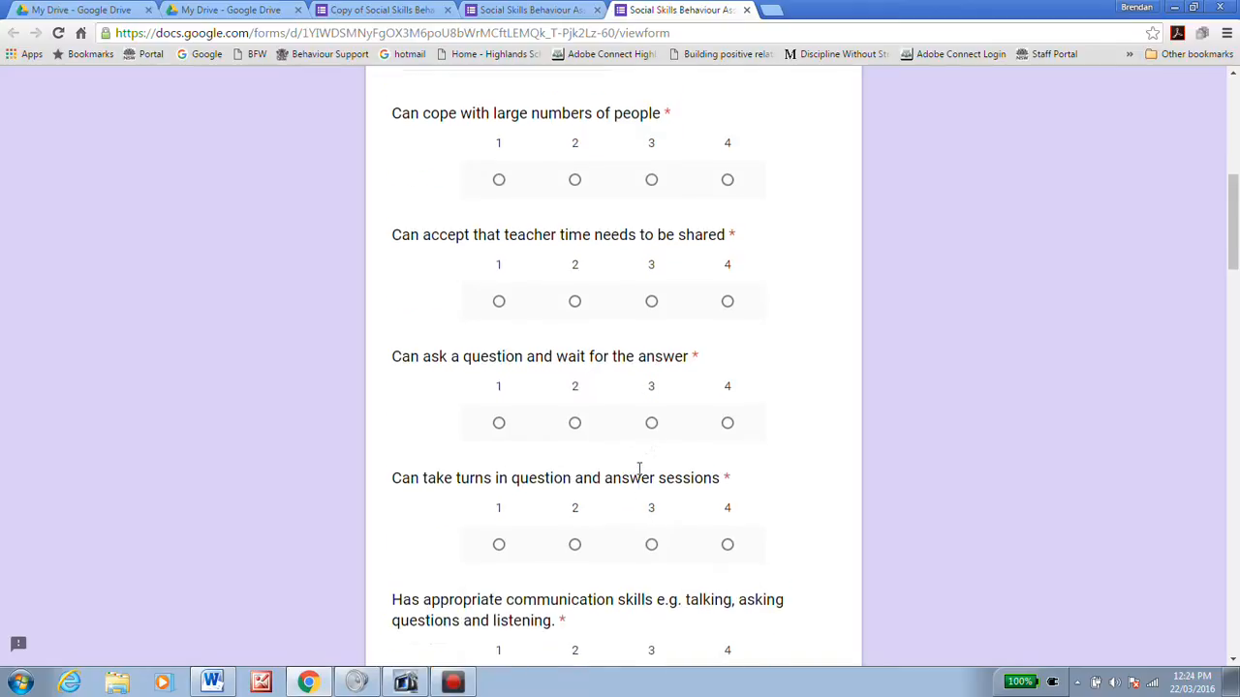
scroll(698, 188, "up", 5)
Step: Open the form's 2 responses in a linked Google Sheets spreadsheet
left_click(746, 10)
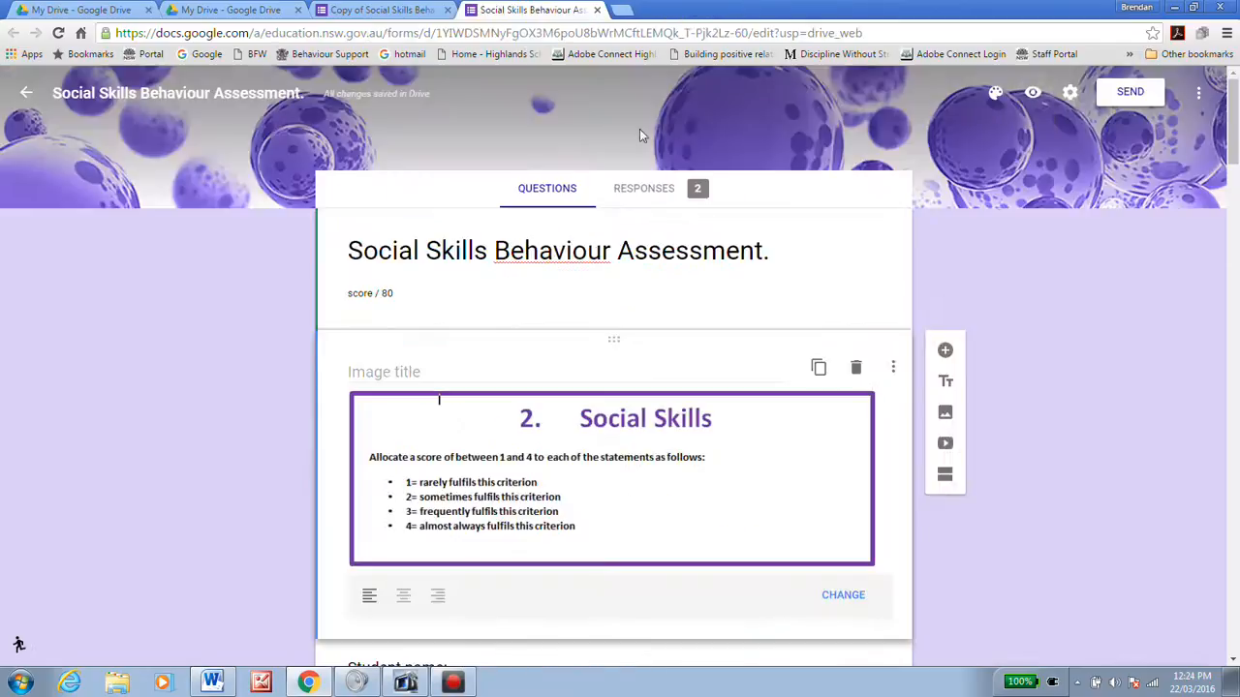
left_click(646, 195)
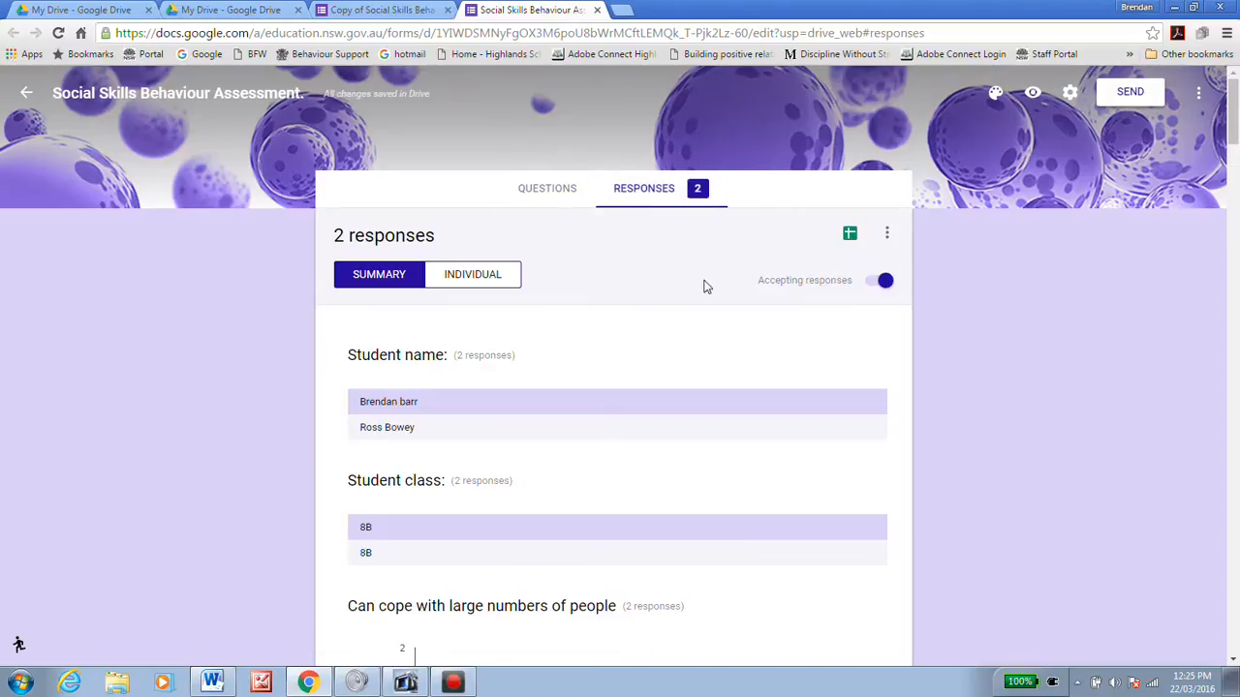
left_click(849, 237)
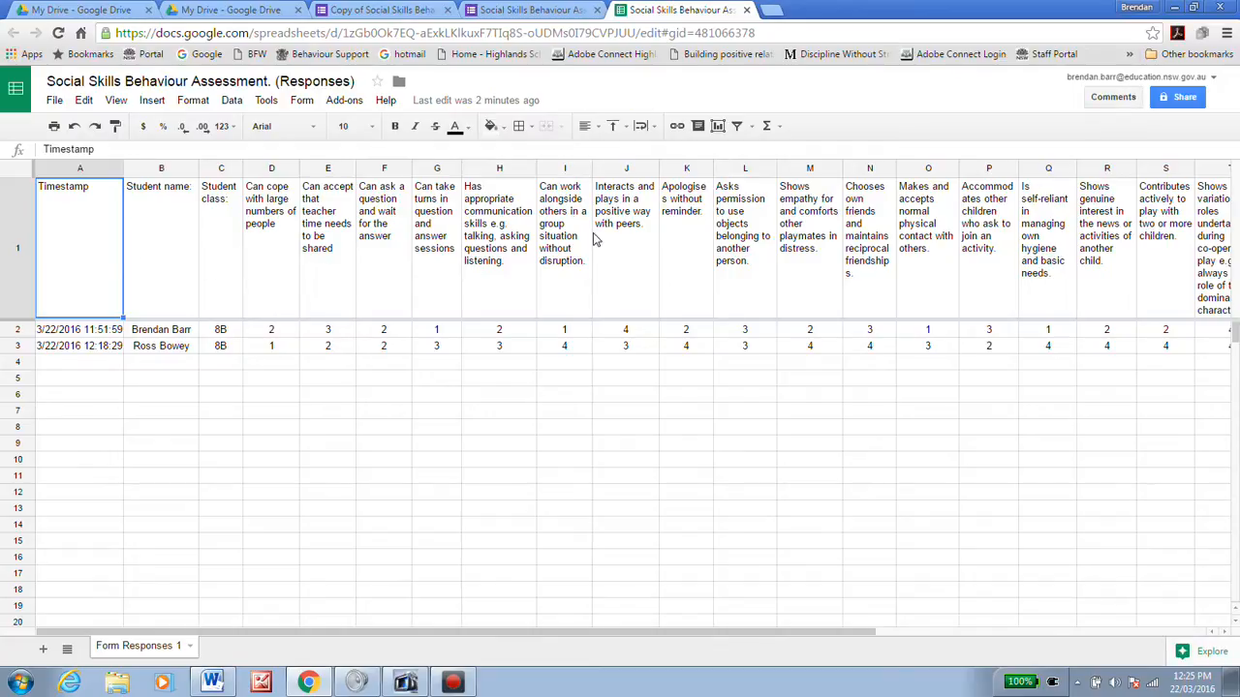
Step: Widen column H for its question text and select the first student's scores D2:W2
left_click_drag(535, 171, 534, 176)
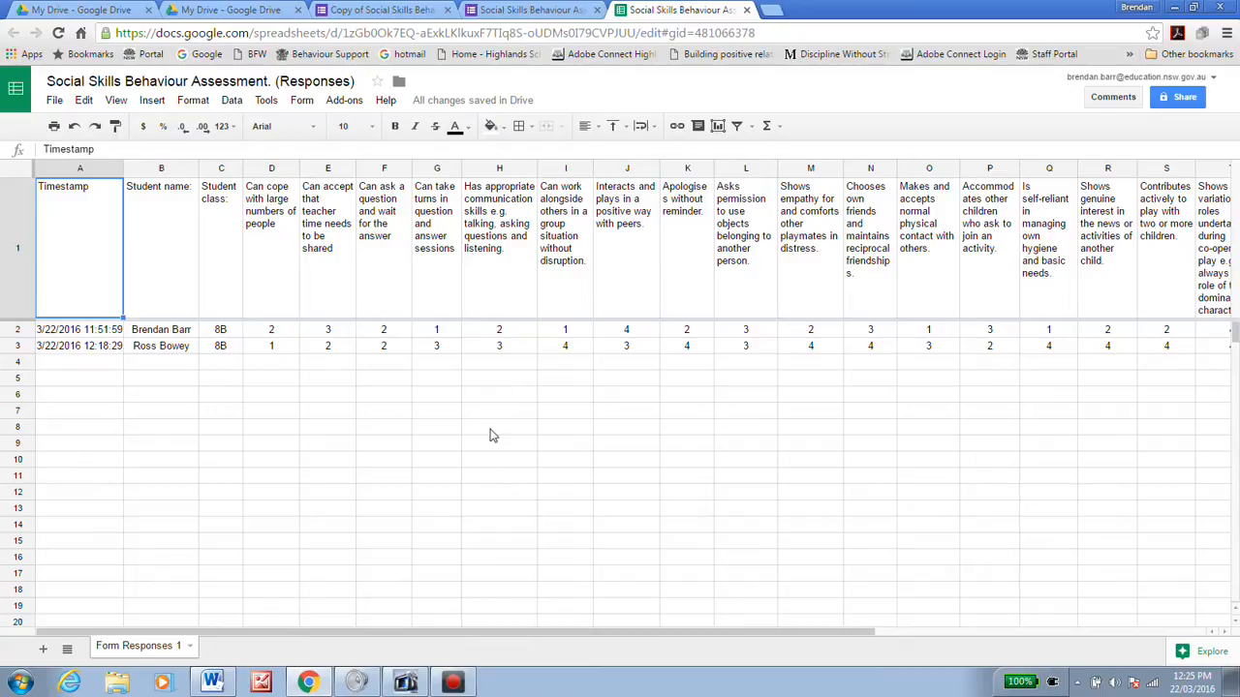
left_click_drag(546, 631, 620, 641)
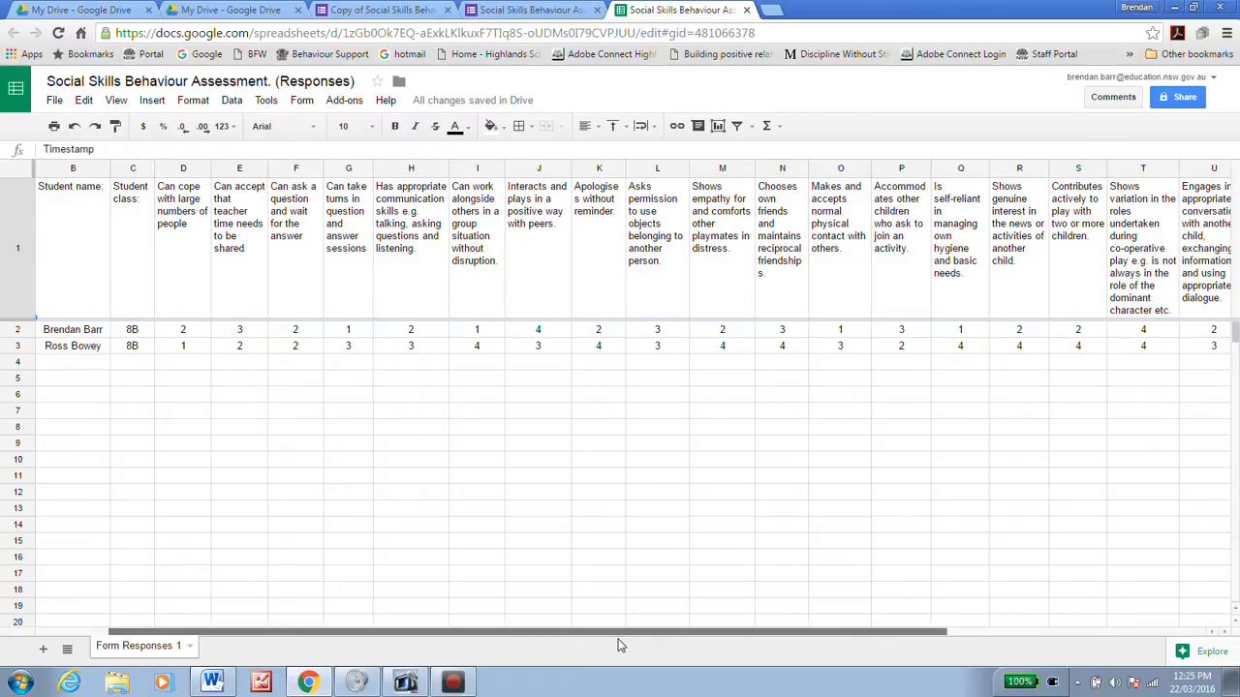
left_click(193, 334)
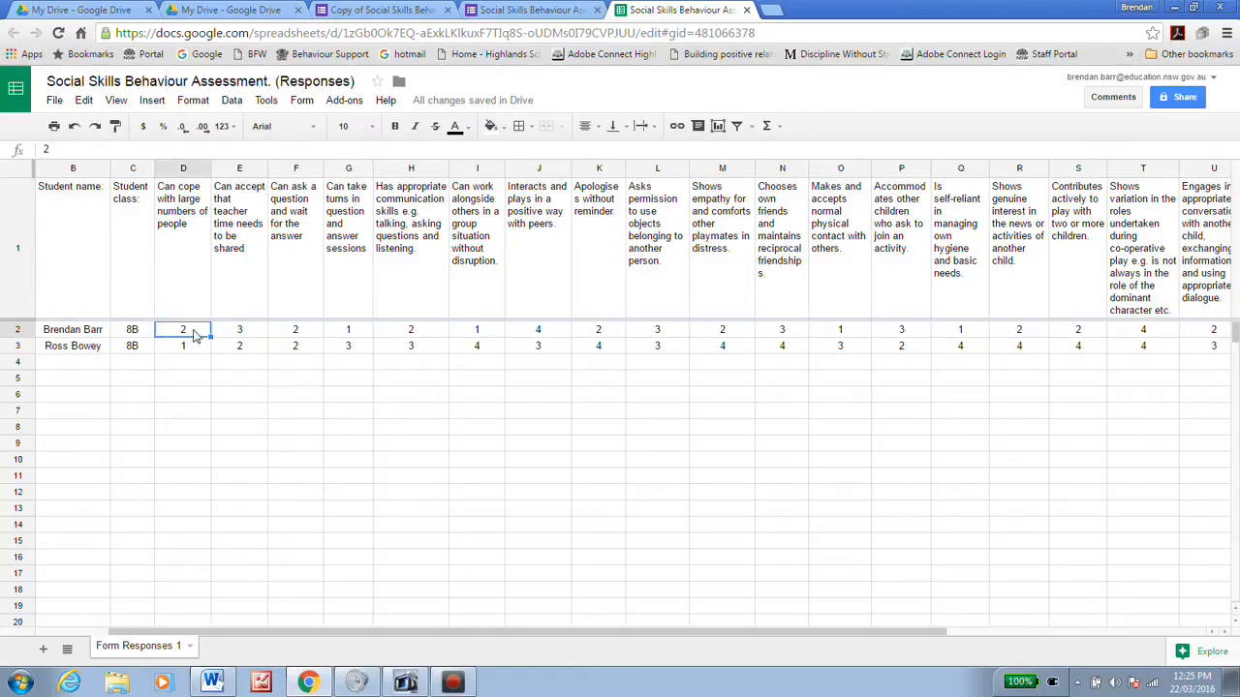
left_click_drag(197, 334, 1122, 335)
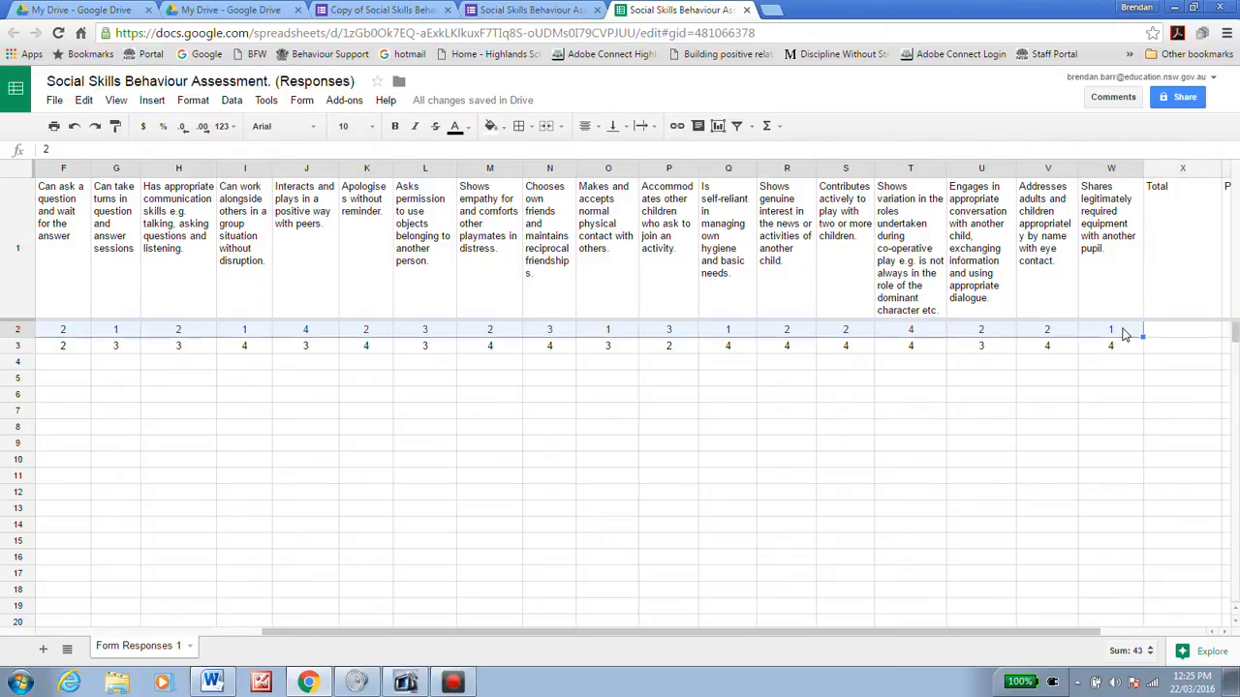
Step: Total the selected scores with =SUM(D2:W2) in X2, giving 43
left_click(778, 126)
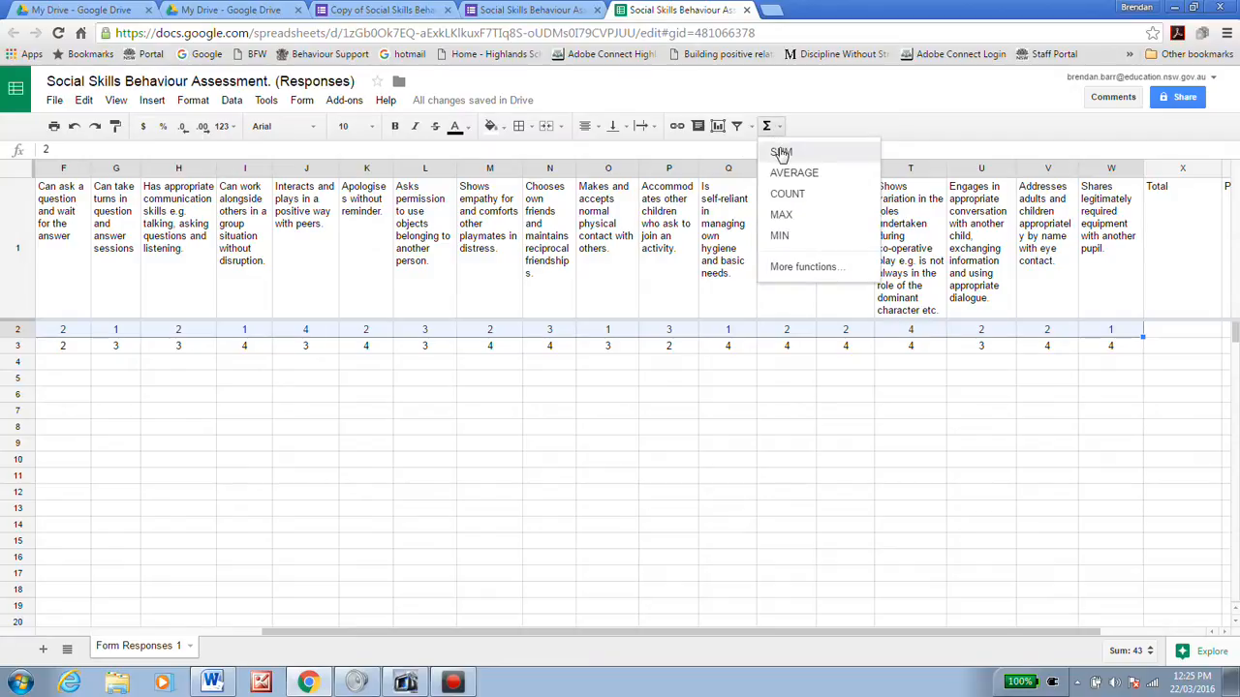
left_click(779, 151)
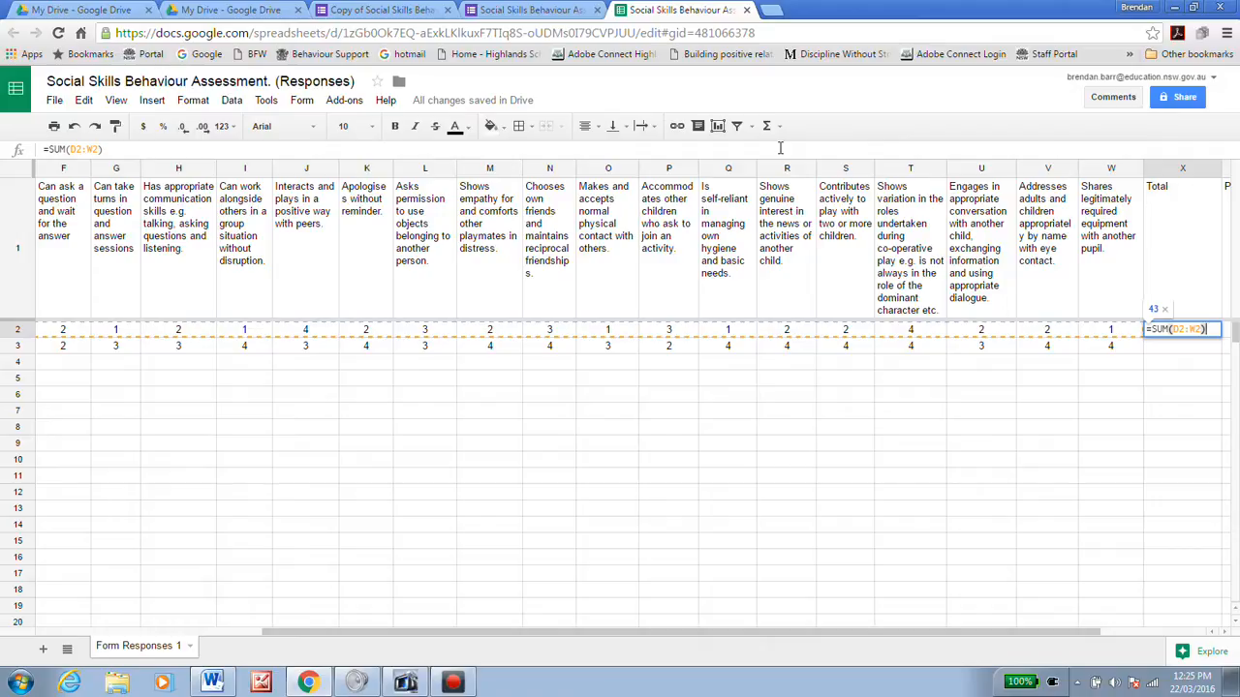
key("Return")
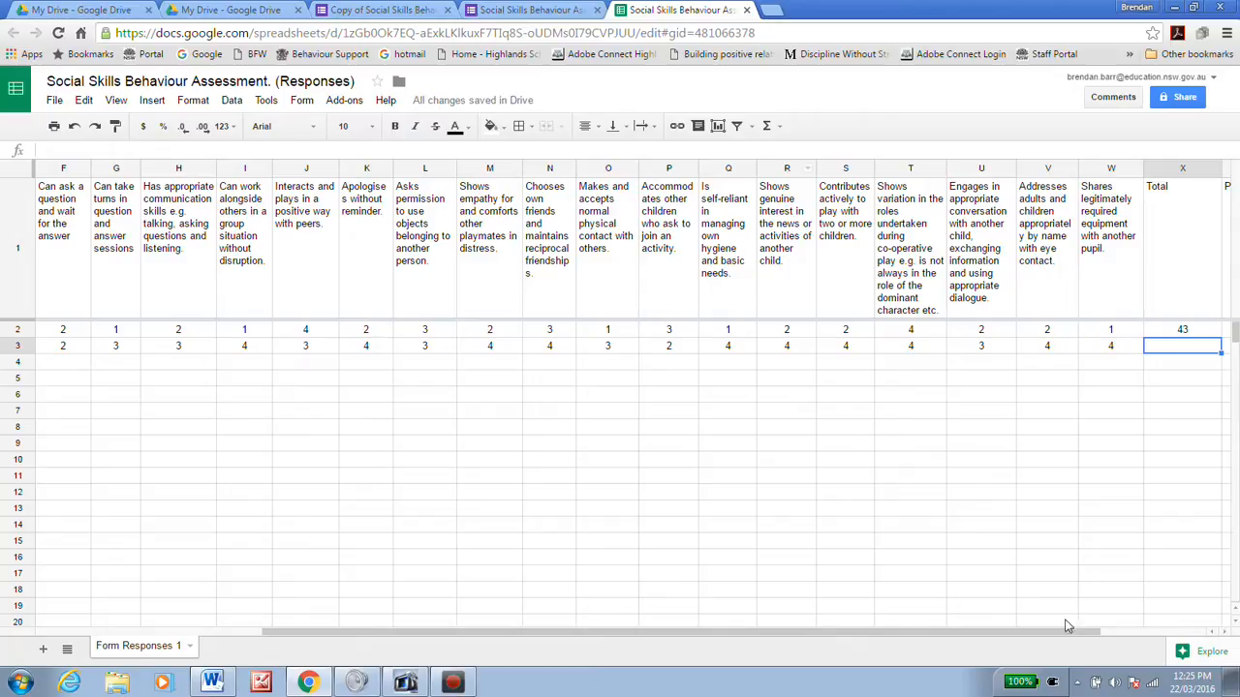
Step: Select Y2 and fetch the =sum(X2/80) percentage formula from the Word notes
left_click_drag(1063, 631, 1145, 635)
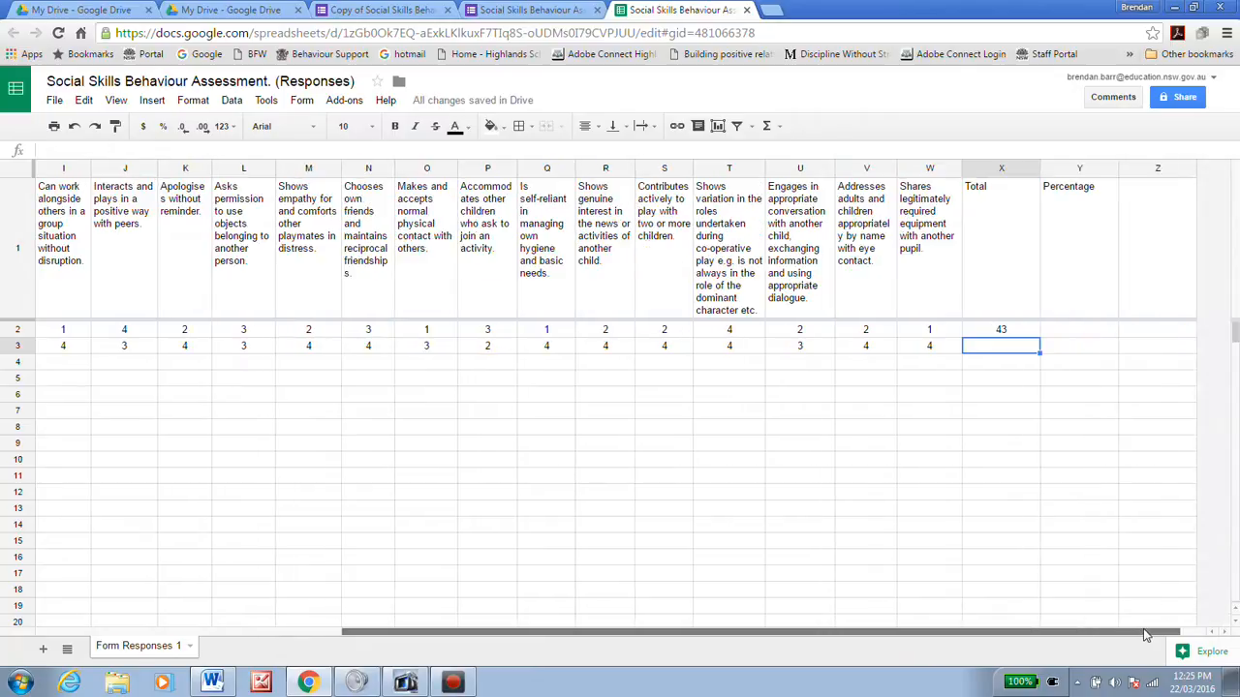
left_click(1066, 334)
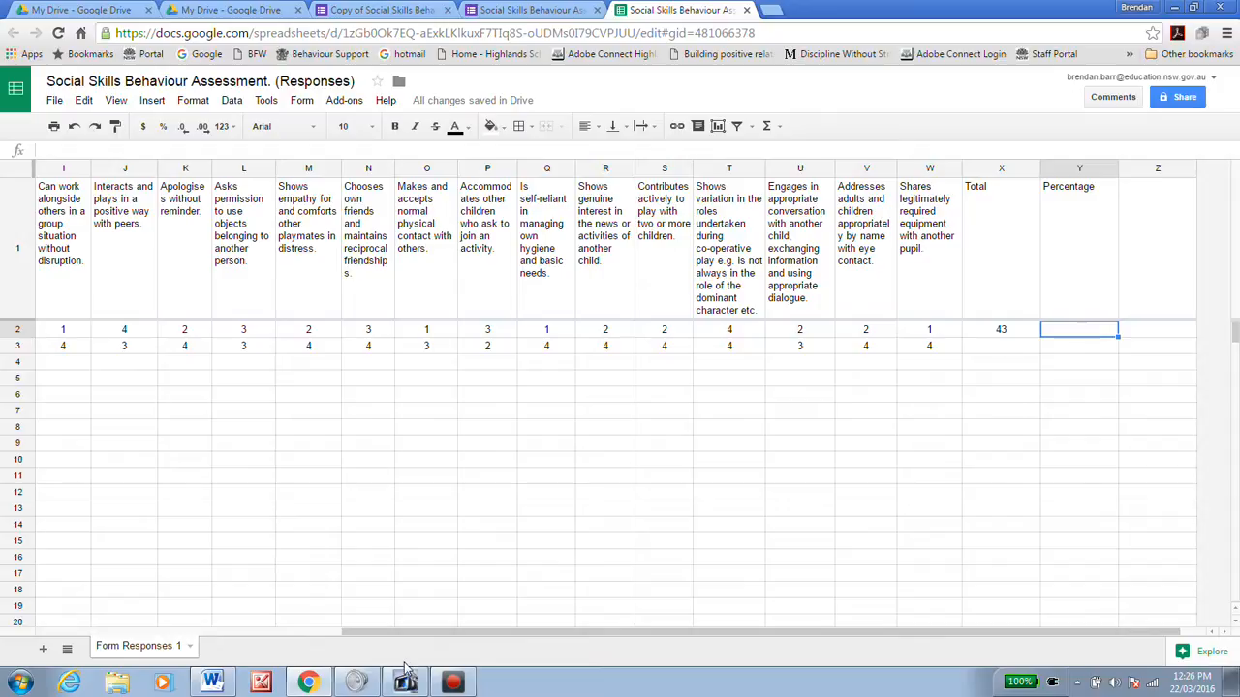
left_click(214, 682)
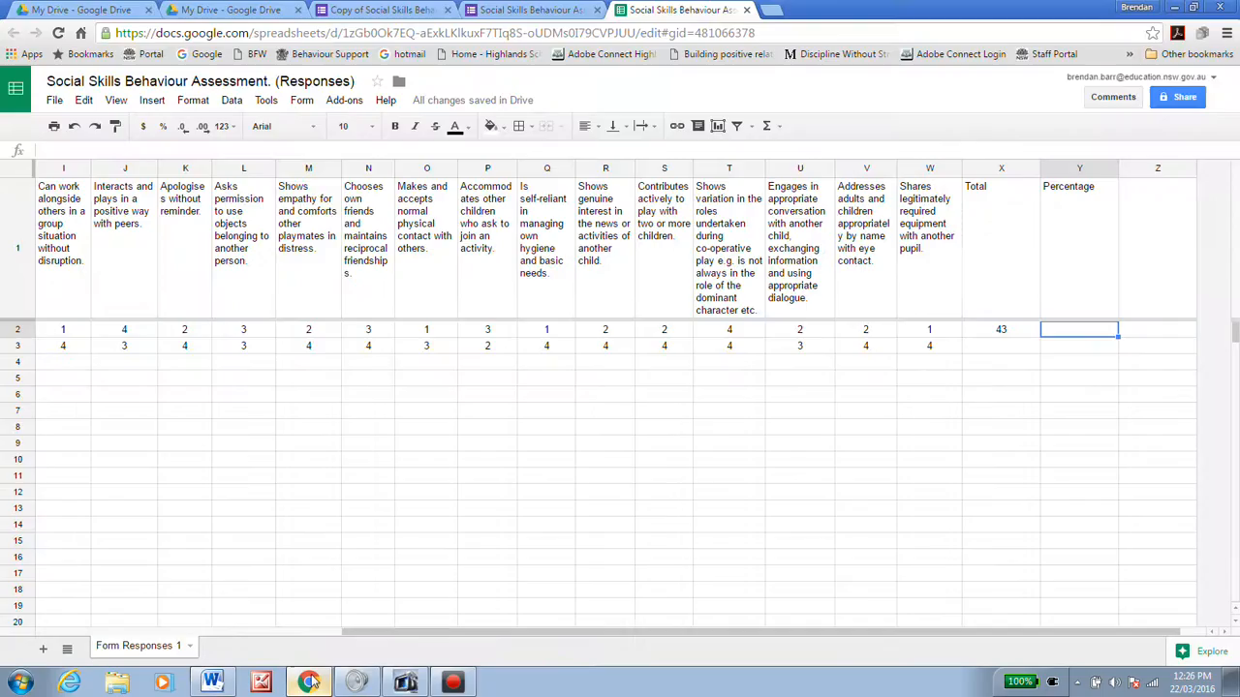
left_click(307, 683)
Step: Paste =sum(X2/80) into Y2 so the first student shows 54%
type("=sum(X2/80)")
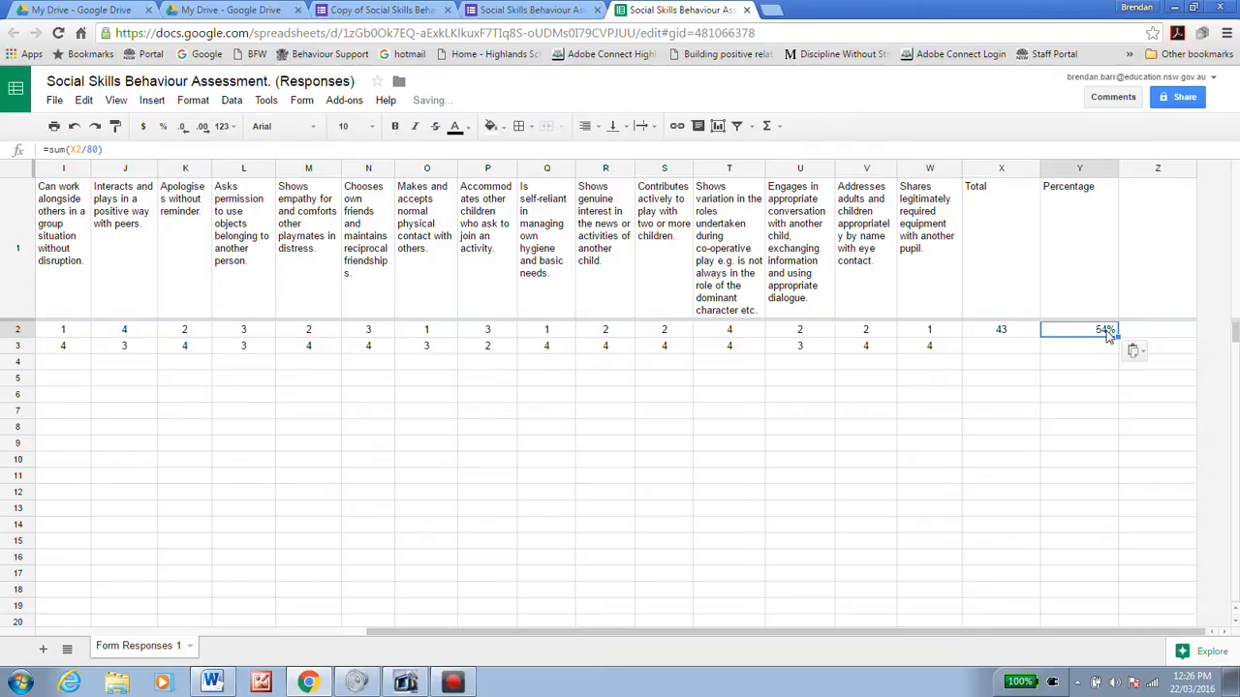
left_click(1085, 379)
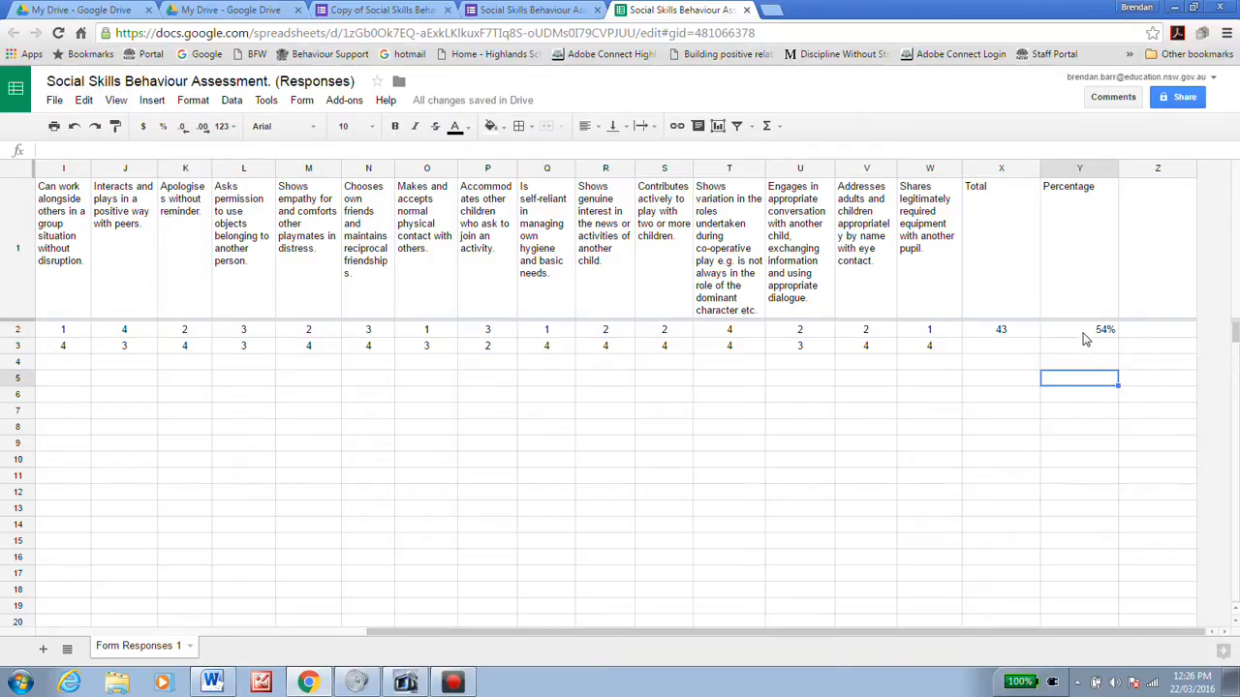
left_click(1085, 333)
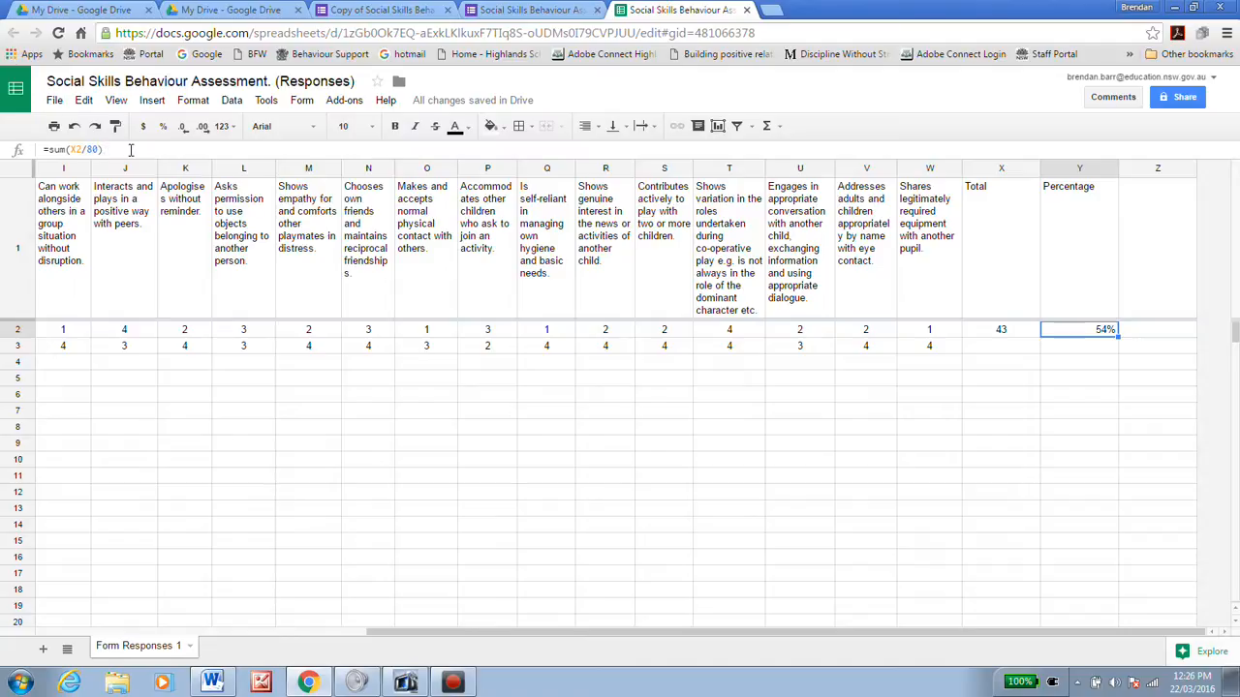
Step: Look over the number format options, then confirm X2 holds =SUM(D2:W2) giving 43
left_click(195, 102)
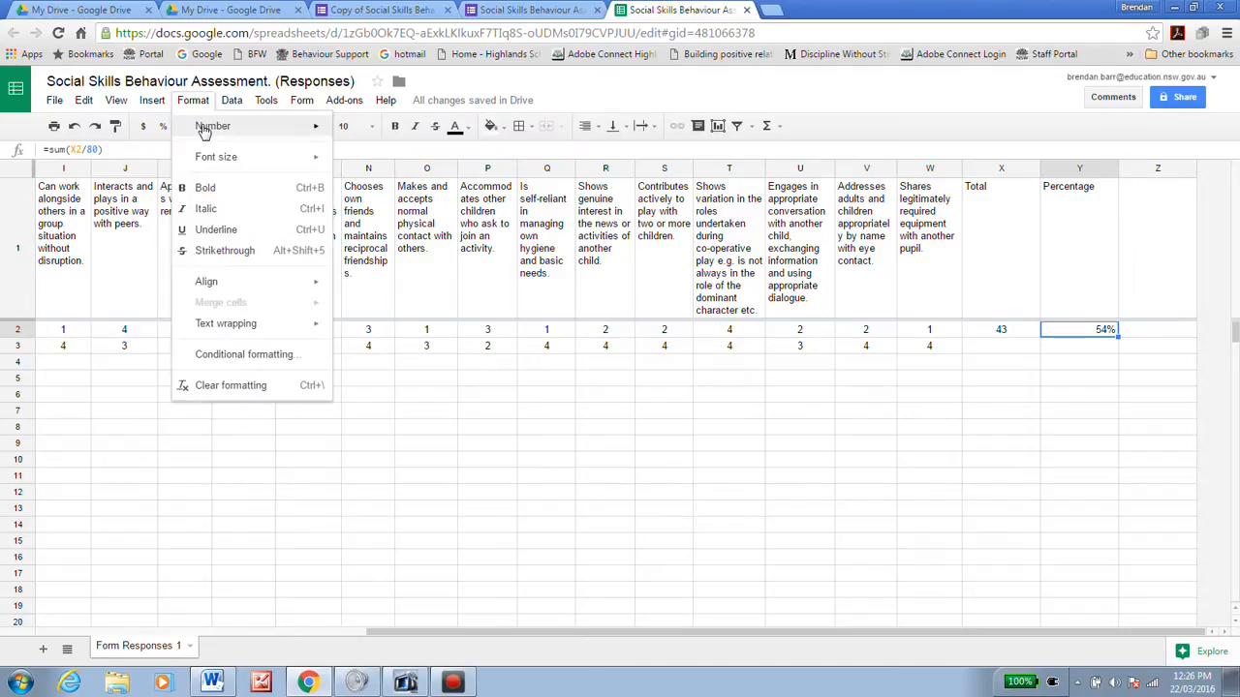
mouse_move(203, 128)
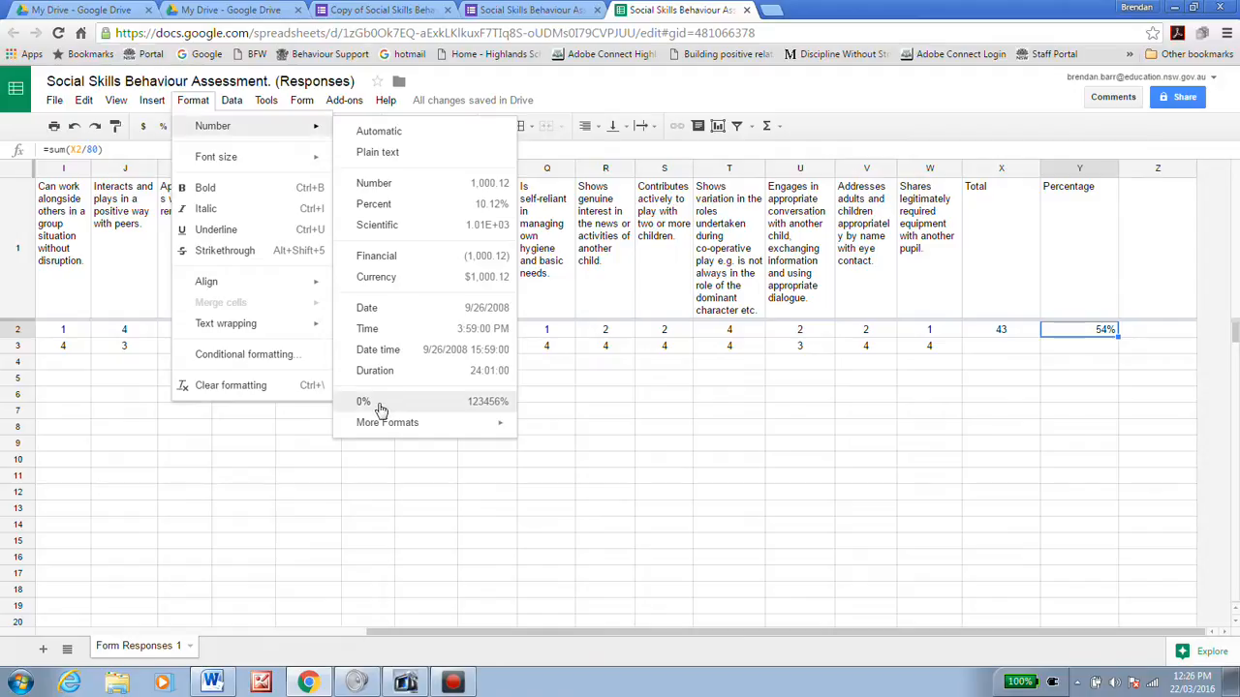
left_click(1078, 353)
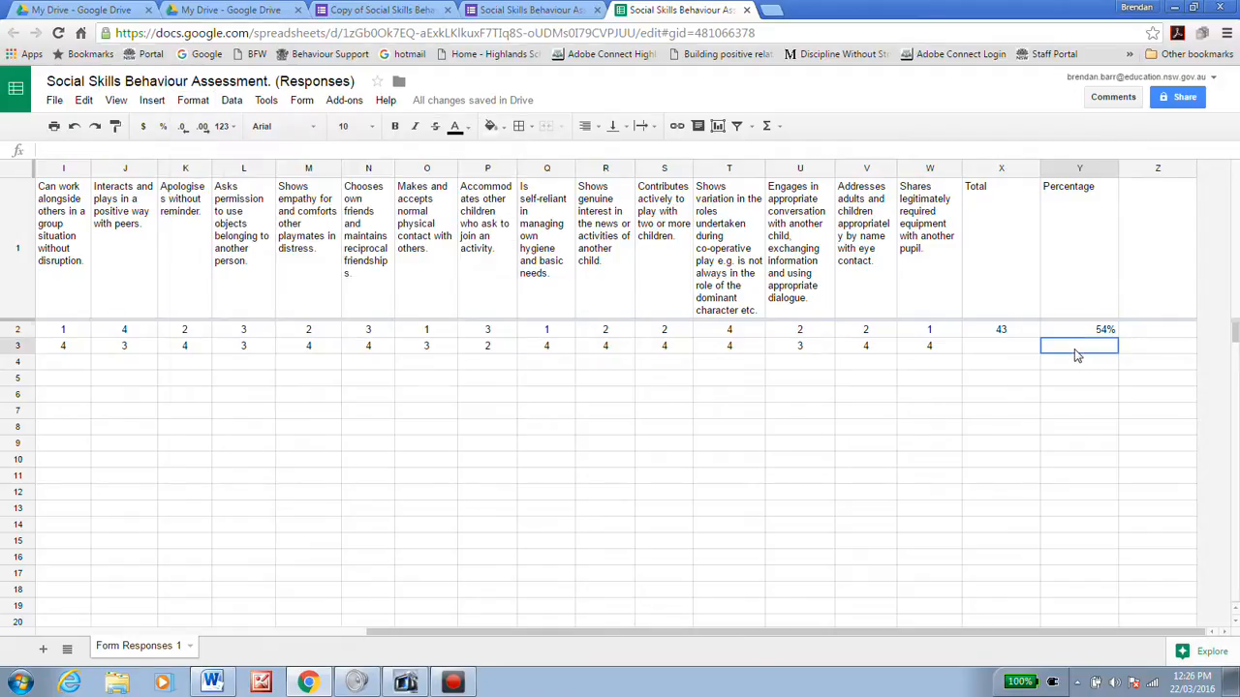
left_click(1025, 334)
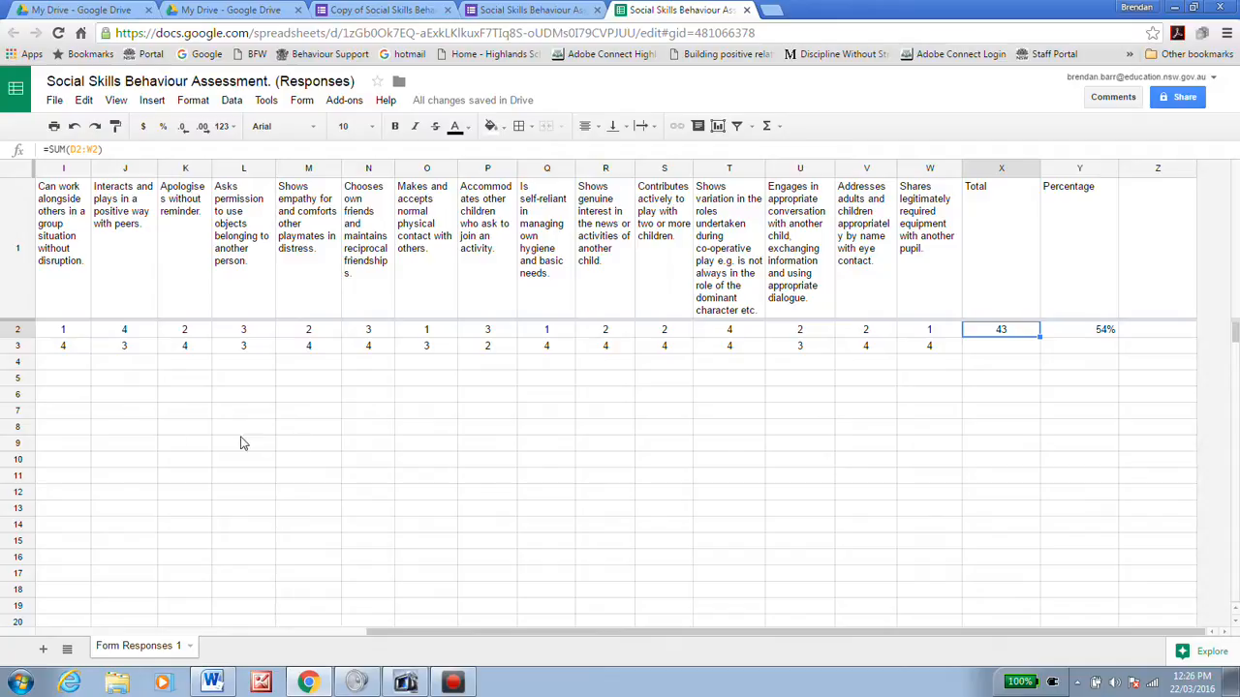
Step: Copy X2's SUM formula down into X3:X14
right_click(975, 335)
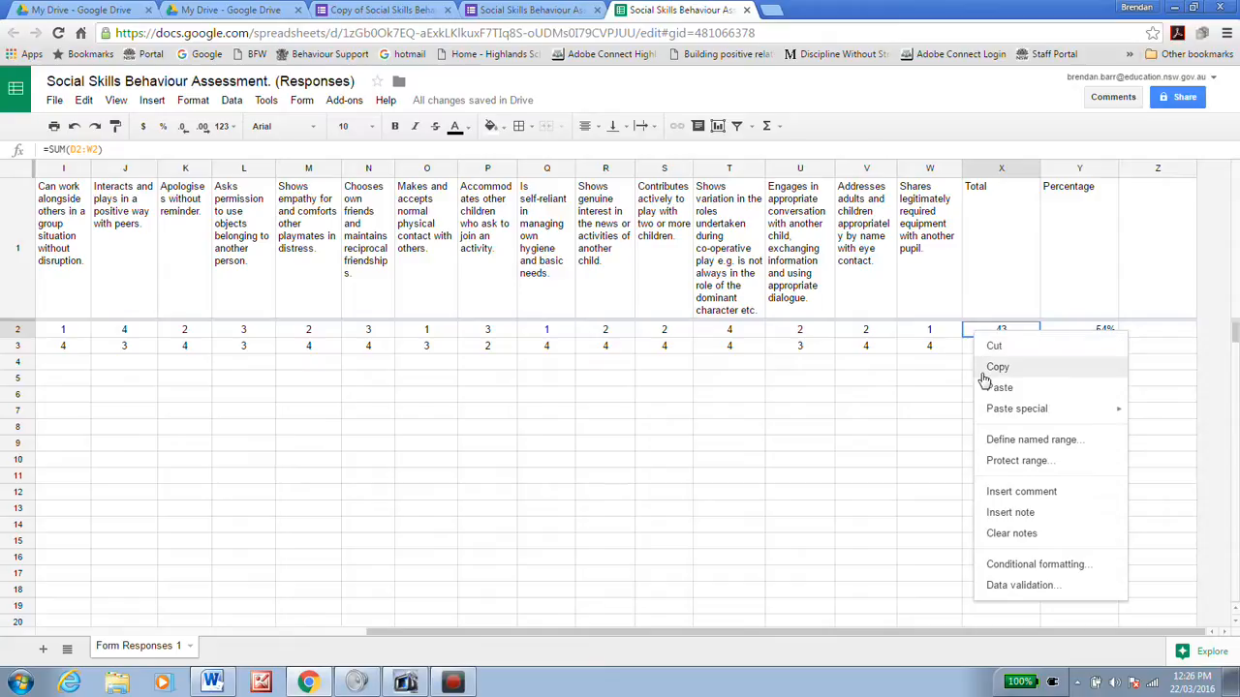
left_click(999, 368)
left_click_drag(979, 352, 982, 518)
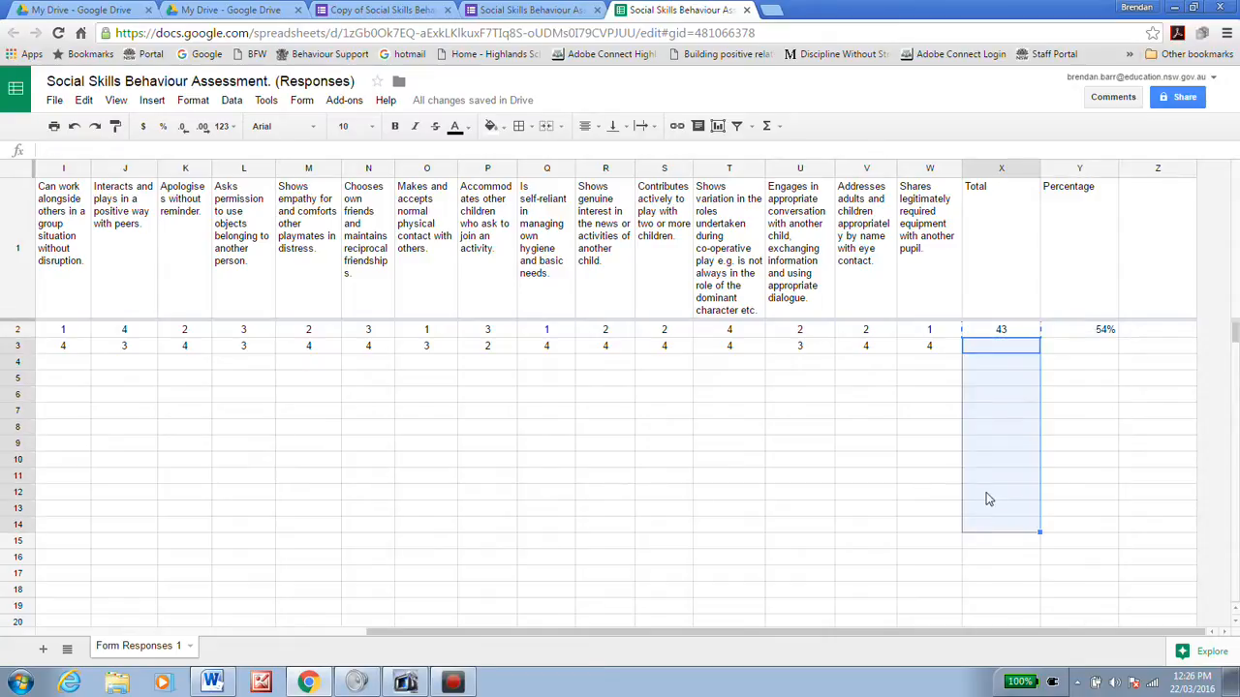
right_click(988, 498)
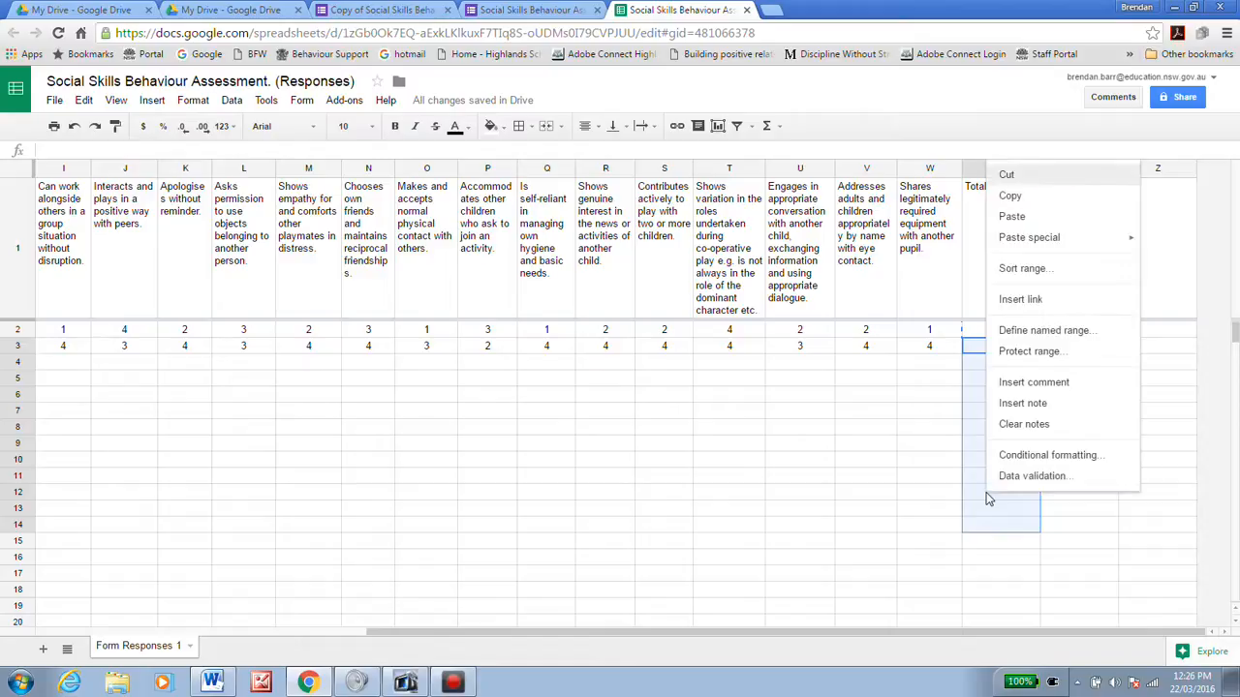
left_click(1016, 218)
left_click(942, 433)
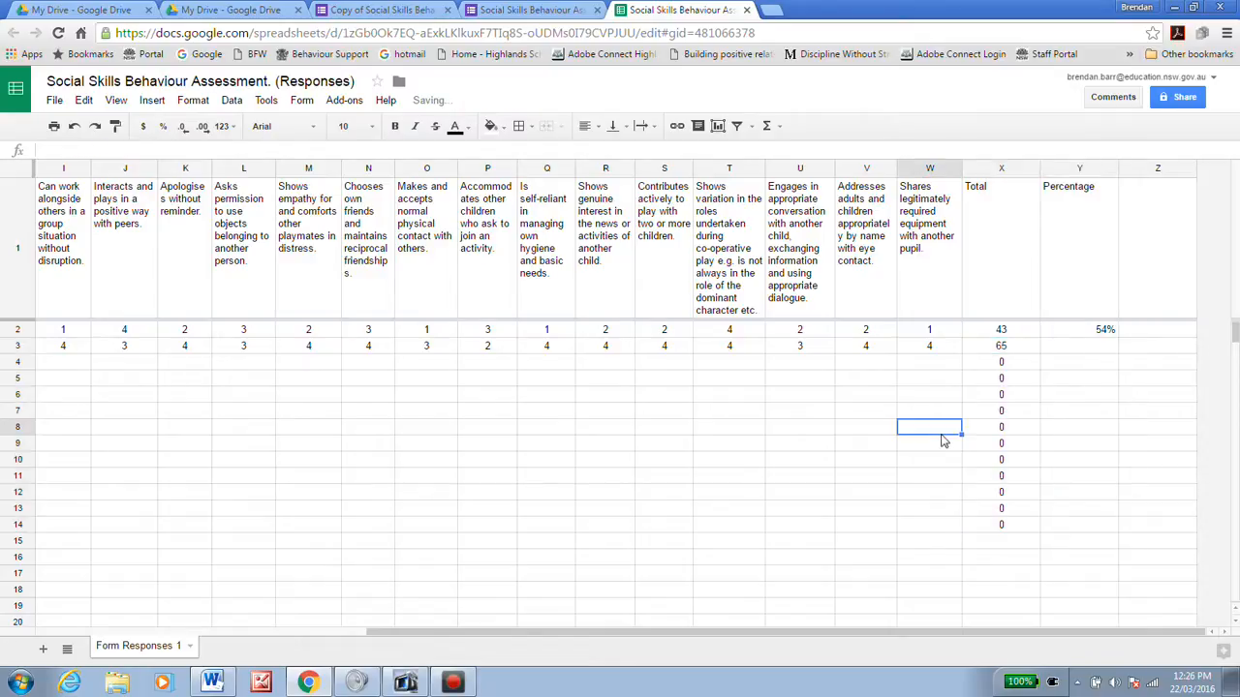
Step: Copy Y2's percentage formula into Y3:Y14, giving the second student 81%
left_click(1077, 354)
left_click(1078, 333)
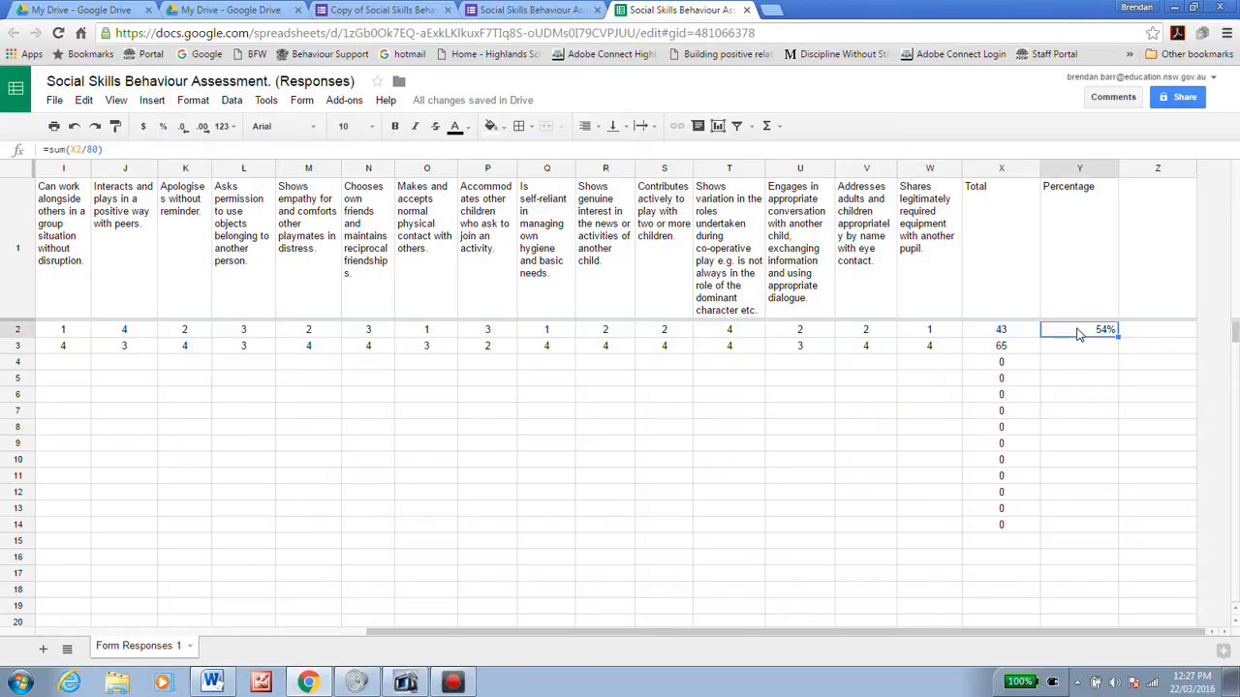
right_click(1078, 333)
left_click(1098, 364)
left_click_drag(1080, 355, 1074, 526)
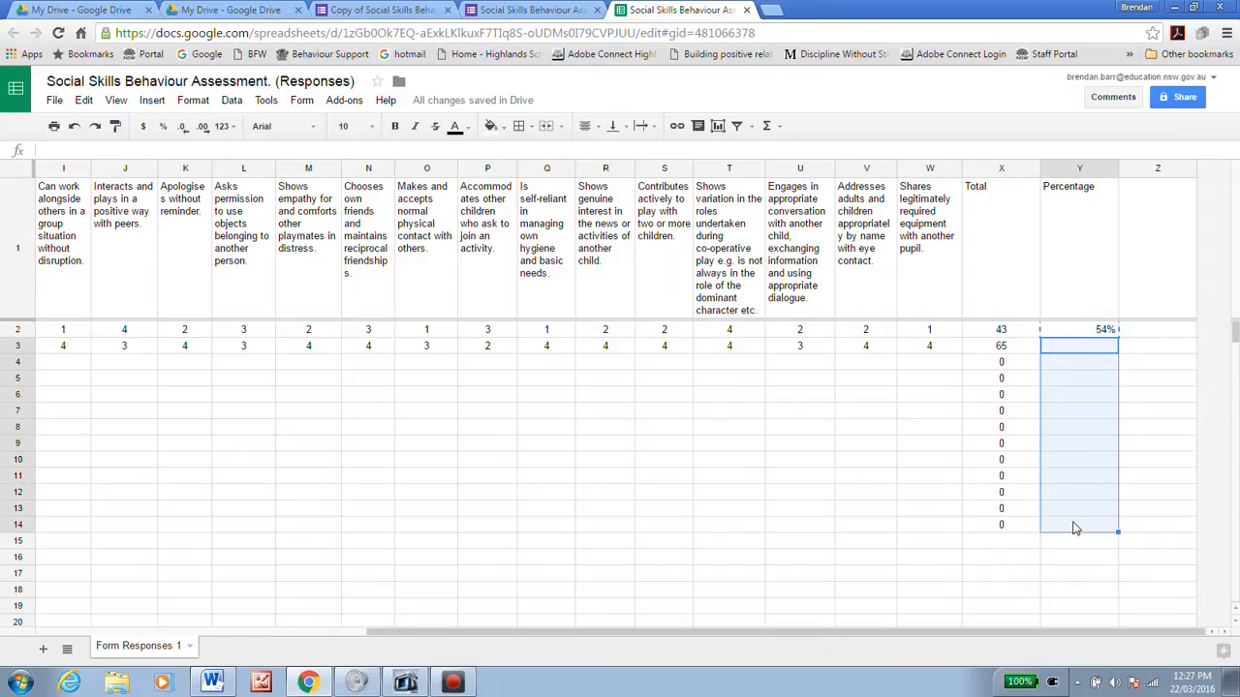
right_click(1070, 459)
left_click(1092, 177)
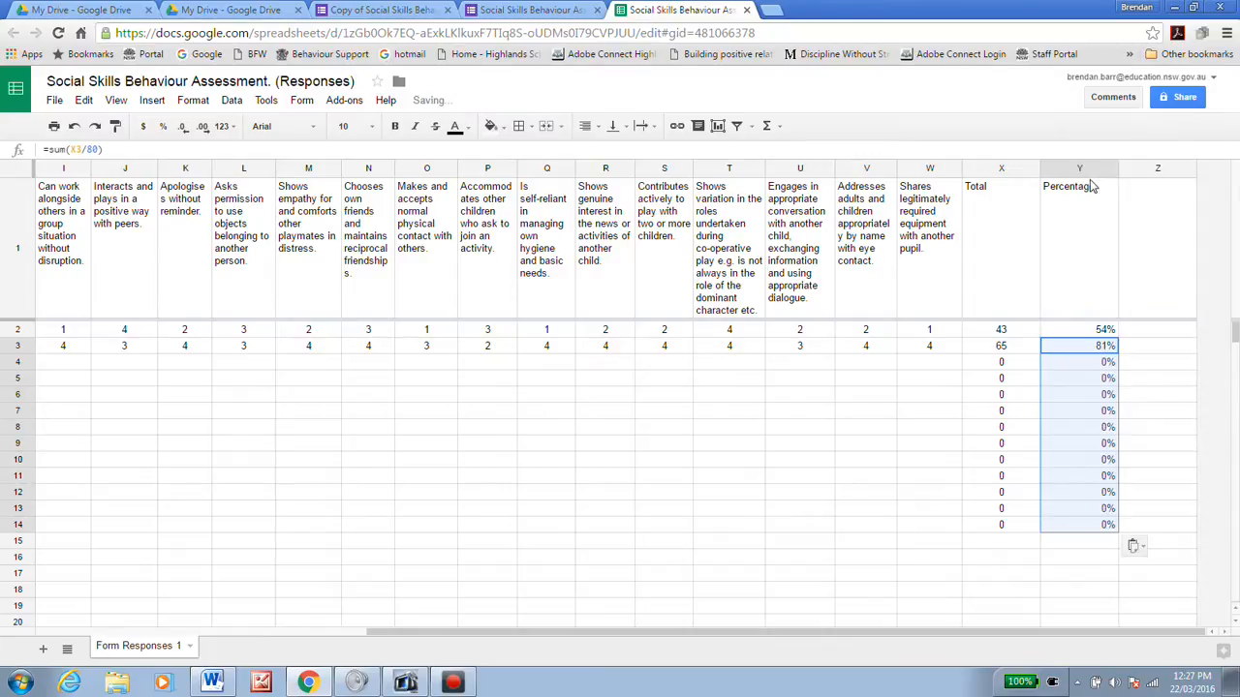
left_click(903, 468)
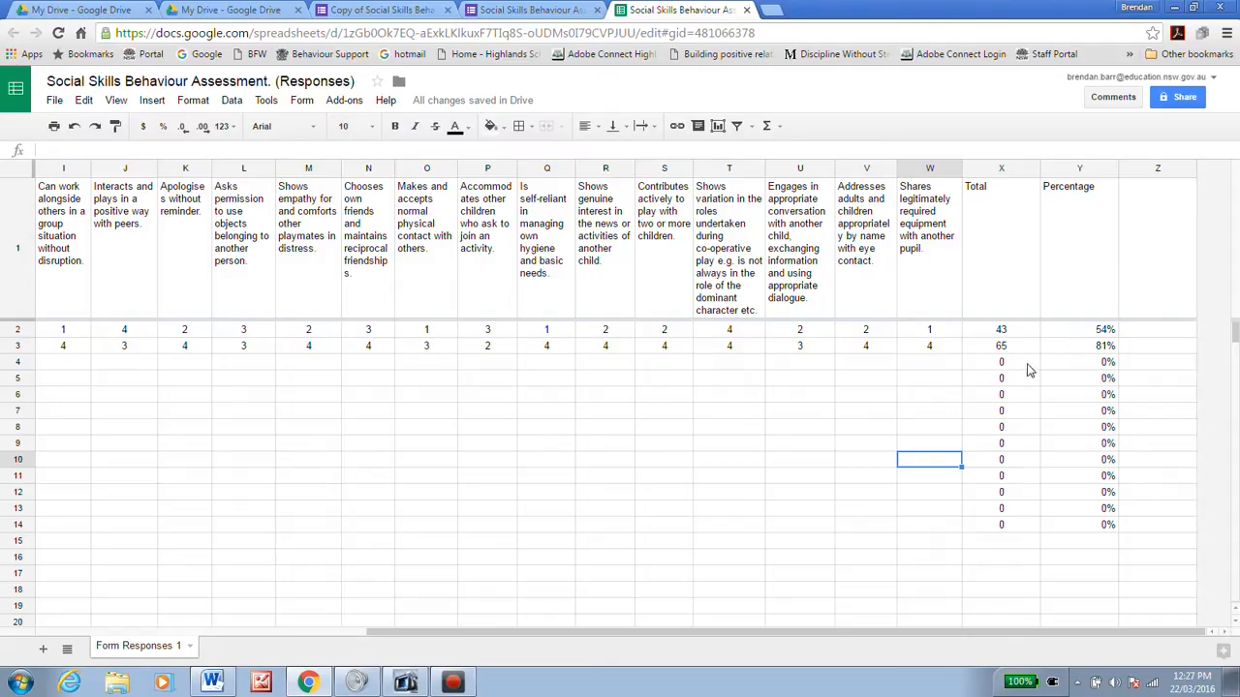
Step: Check X2's total, then select header row 1 from A1 Timestamp through Y1 Percentage
left_click_drag(811, 630, 750, 652)
left_click(1104, 333)
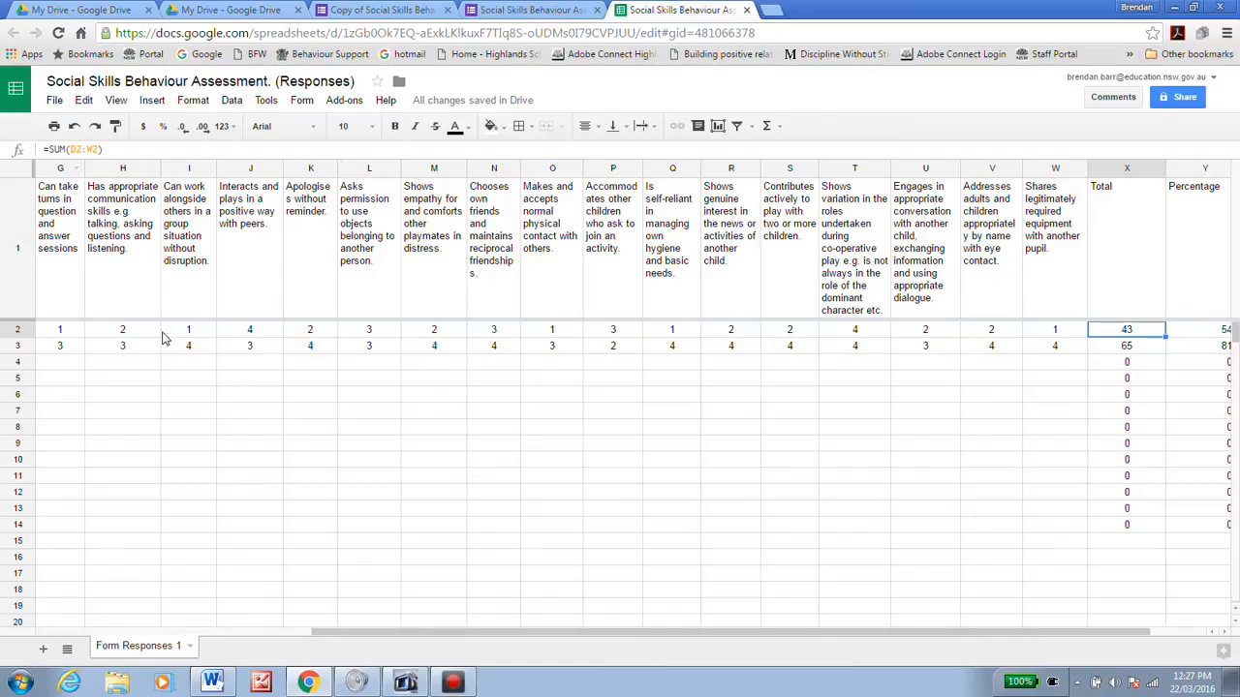
left_click_drag(361, 629, 190, 629)
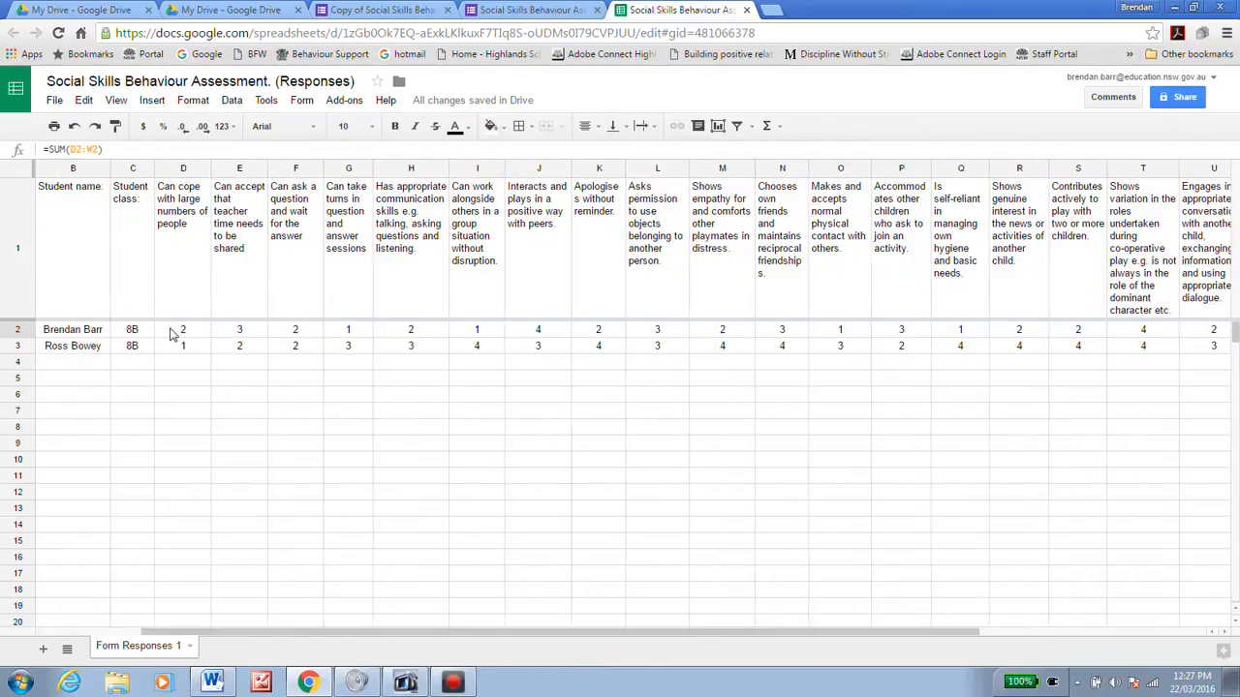
left_click_drag(295, 639, 444, 663)
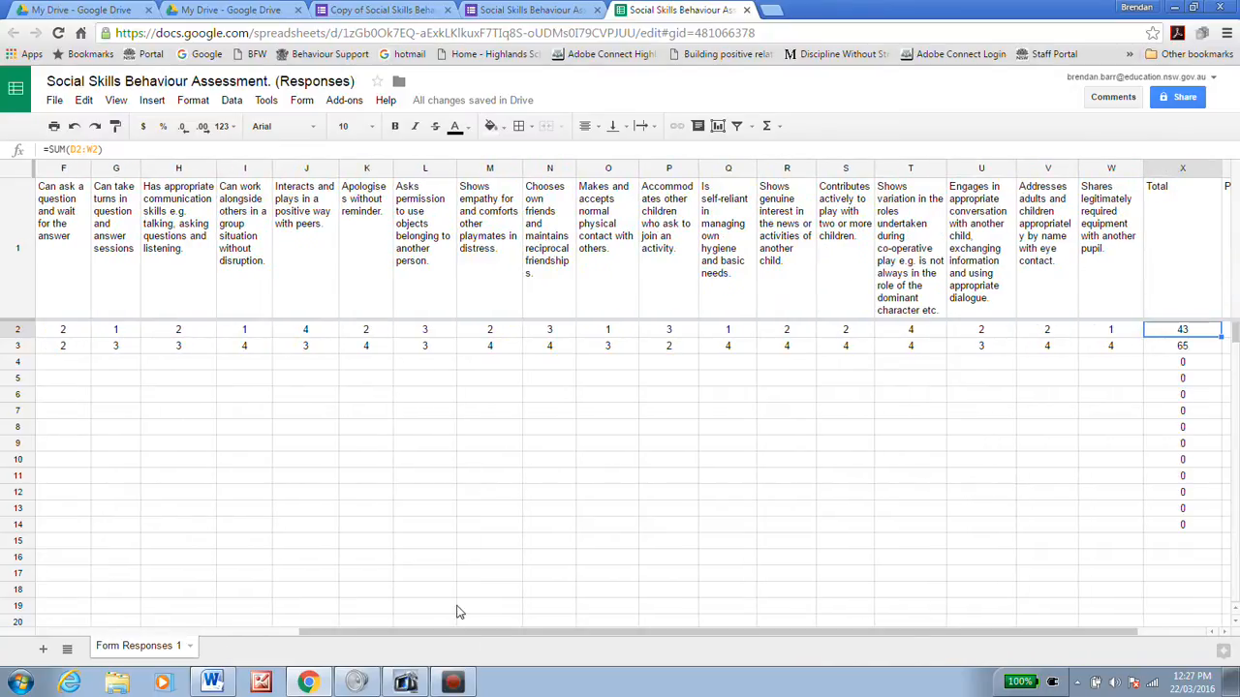
left_click_drag(381, 635, 135, 636)
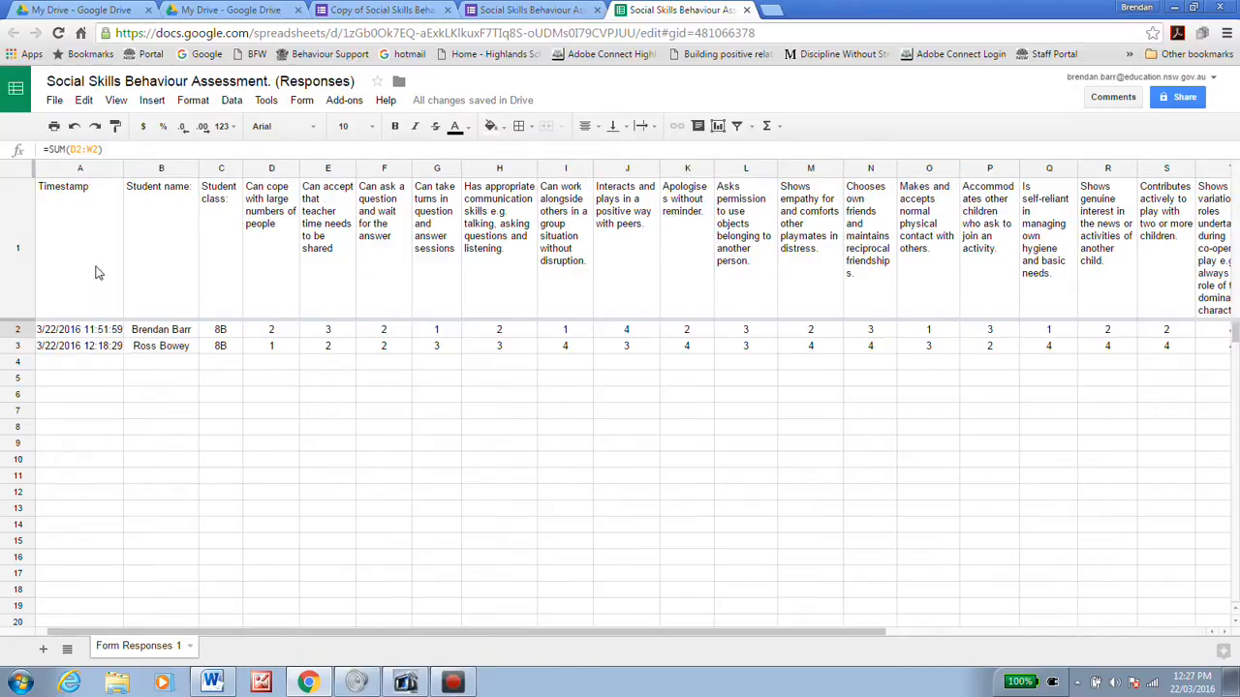
left_click_drag(101, 255, 1100, 280)
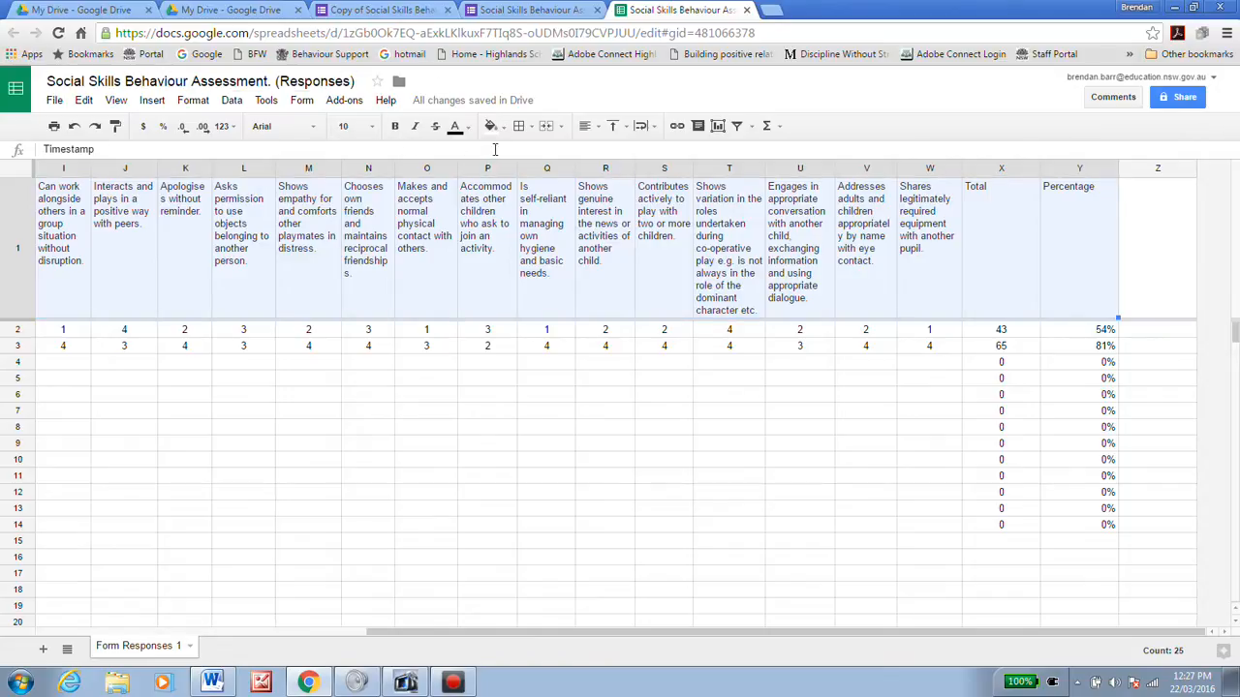
Step: Set the header row to Wrap text wrapping and Top vertical alignment
left_click(198, 102)
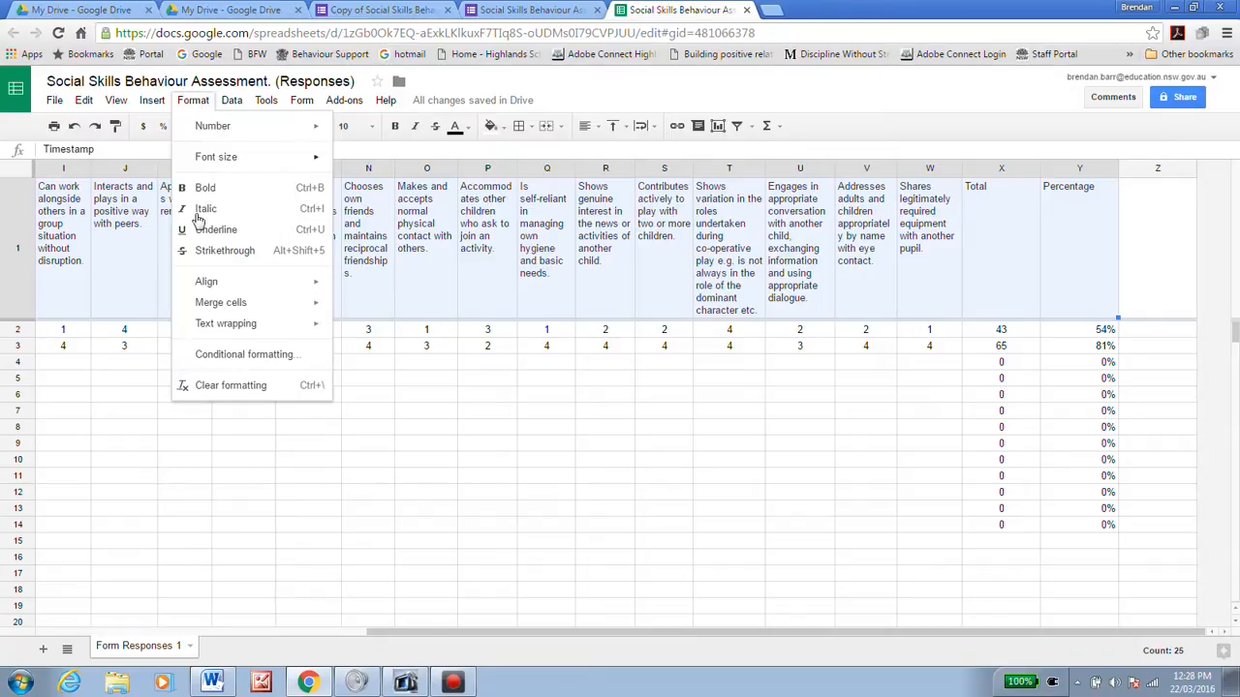
mouse_move(213, 327)
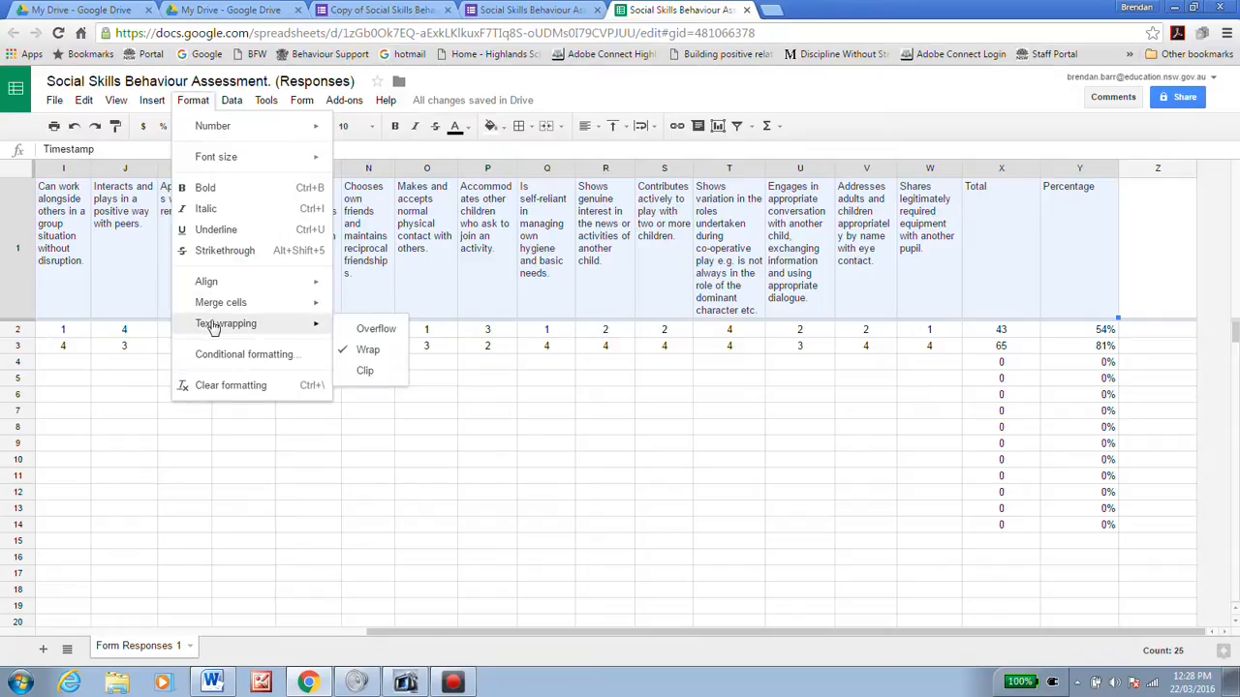
left_click(364, 354)
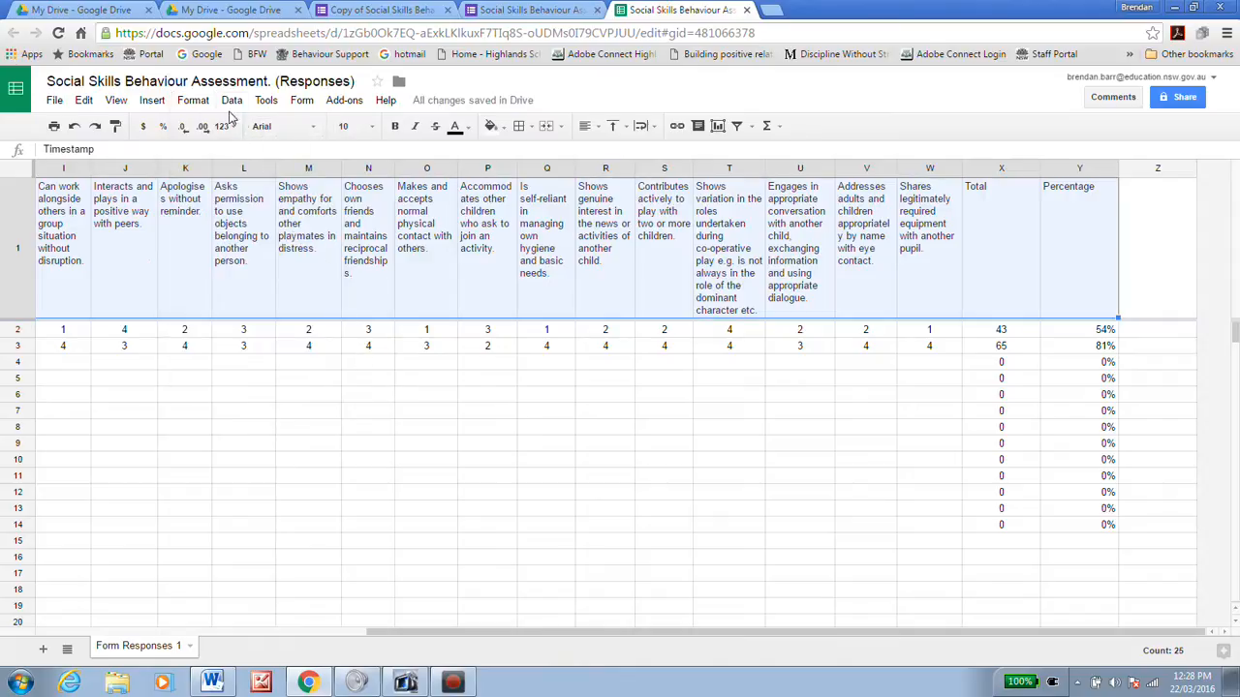
left_click(197, 102)
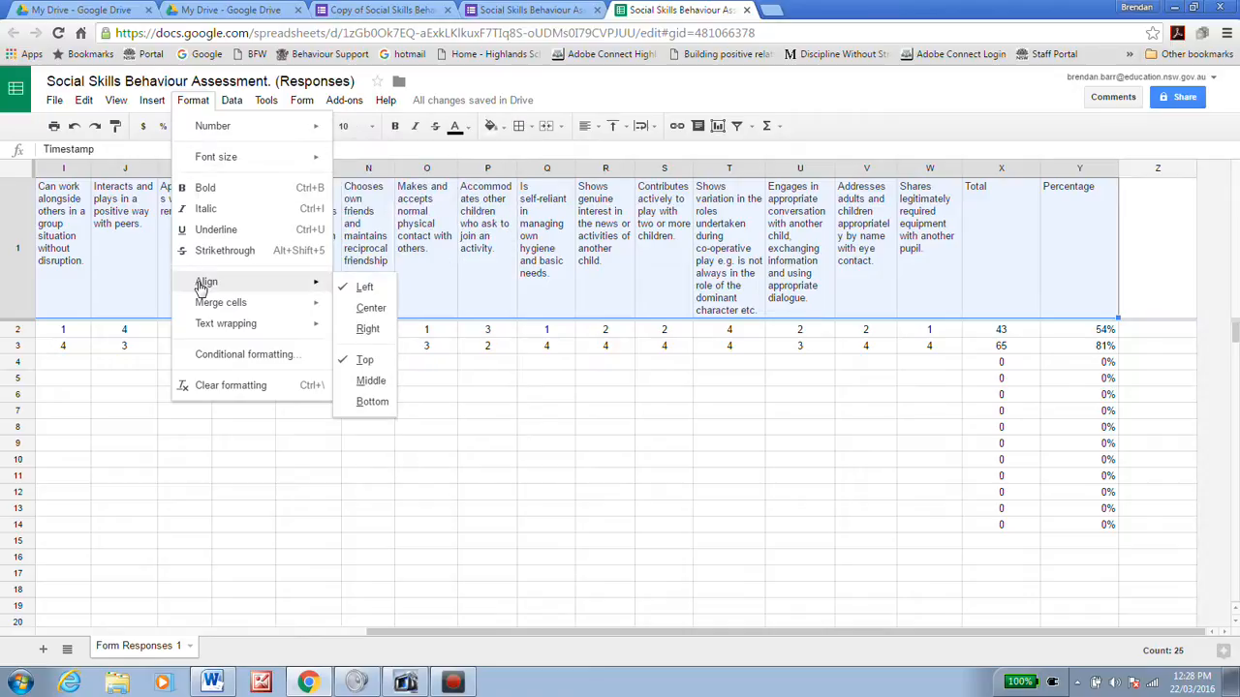
mouse_move(213, 329)
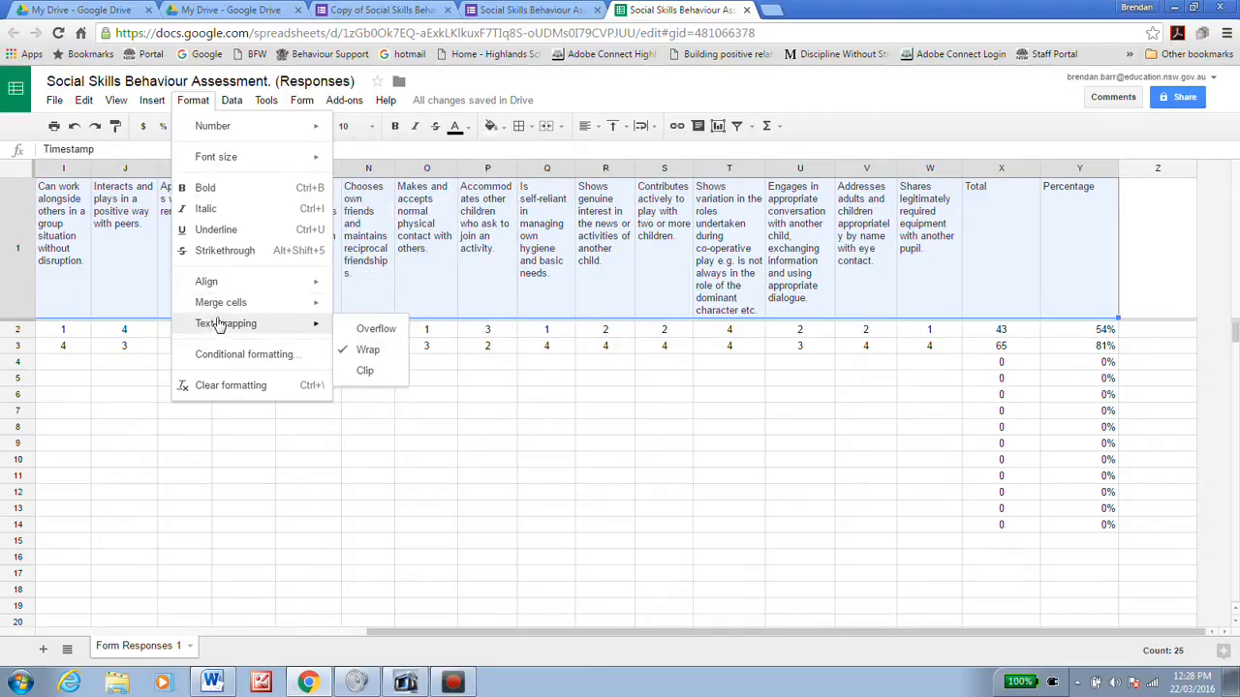
mouse_move(296, 296)
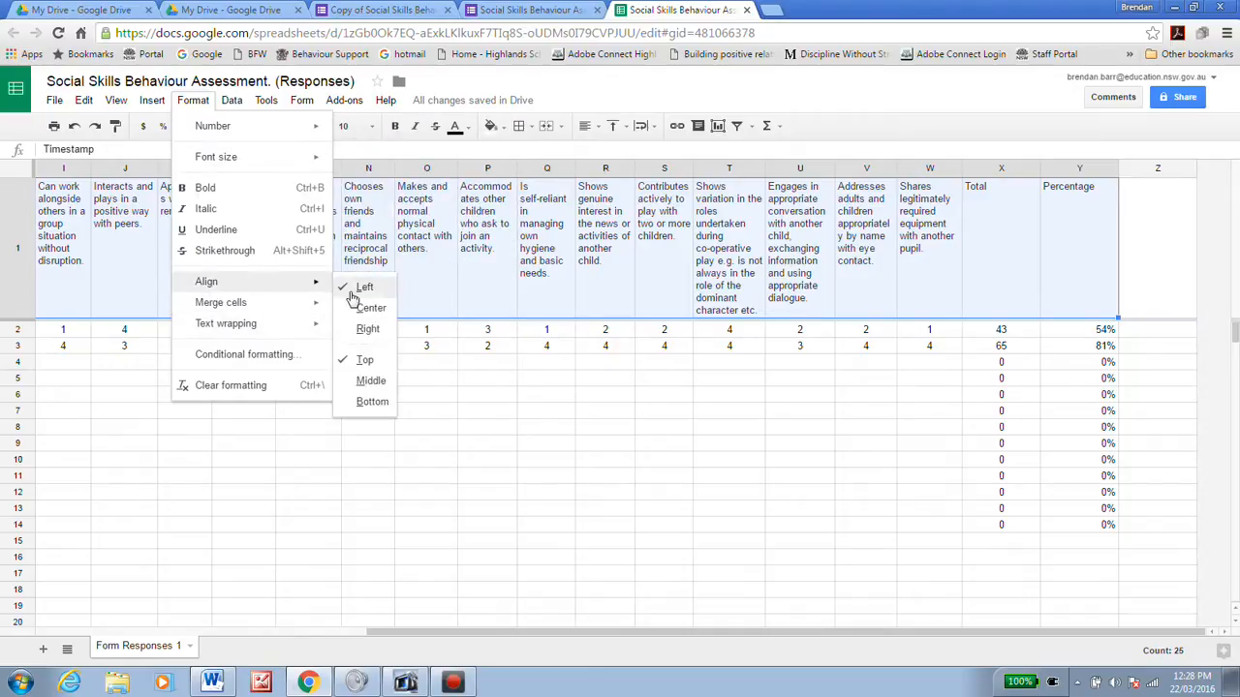
left_click(364, 361)
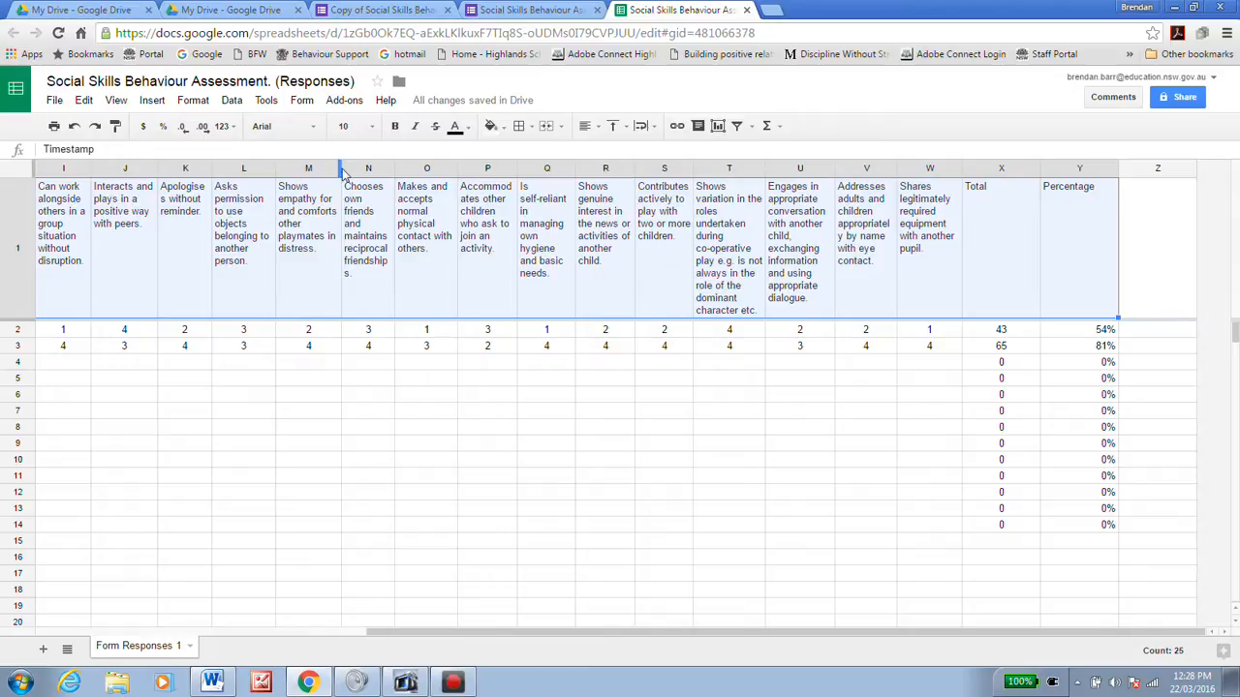
Step: Adjust column M's width so the empathy question header wraps like the other headers
mouse_move(340, 169)
left_mouse_down()
mouse_move(410, 169)
mouse_move(336, 170)
left_mouse_up()
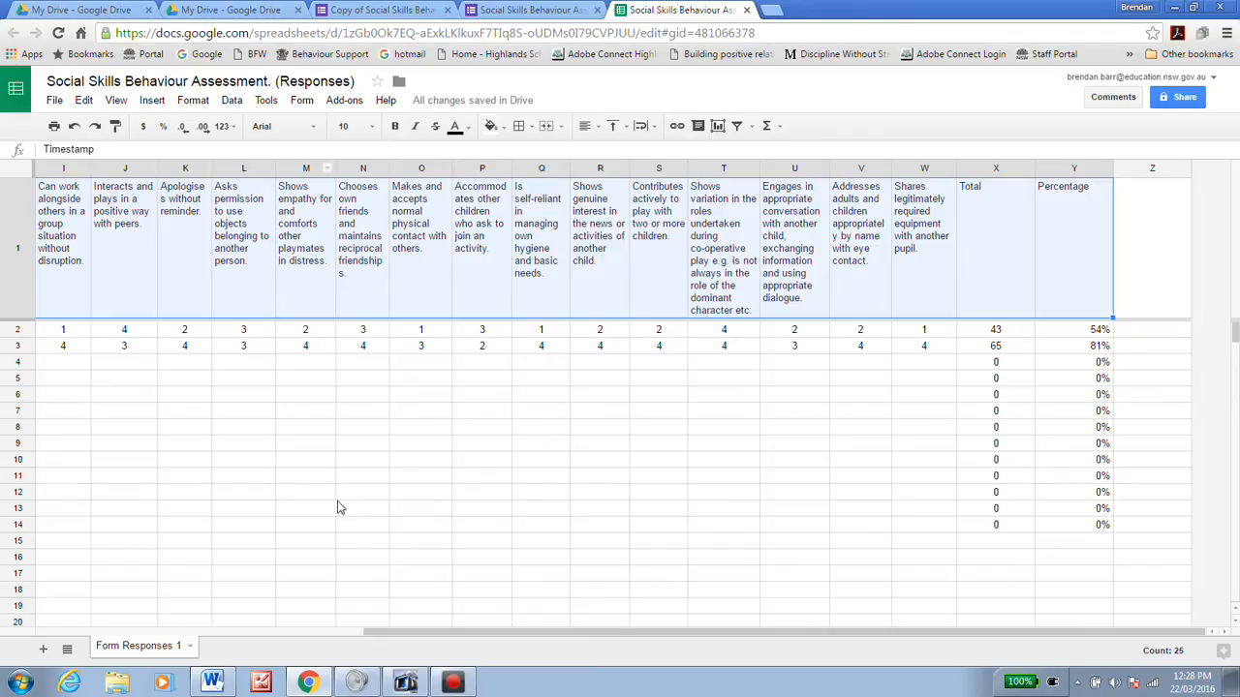
left_click_drag(406, 630, 155, 628)
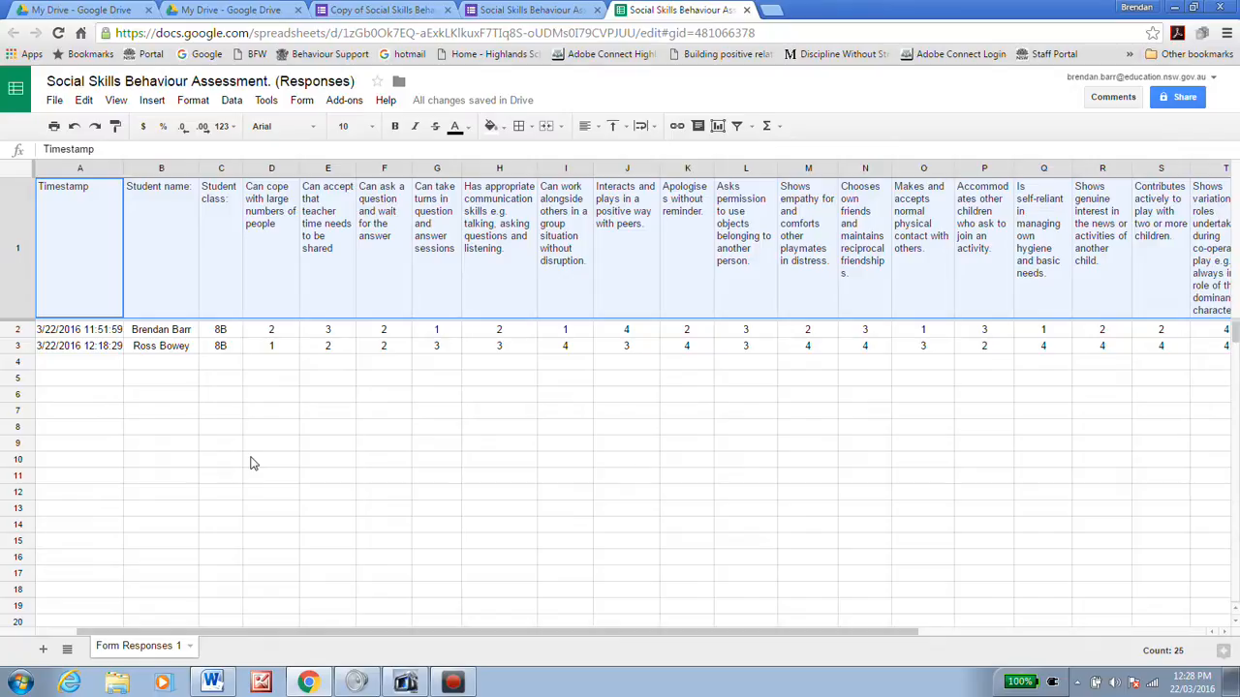